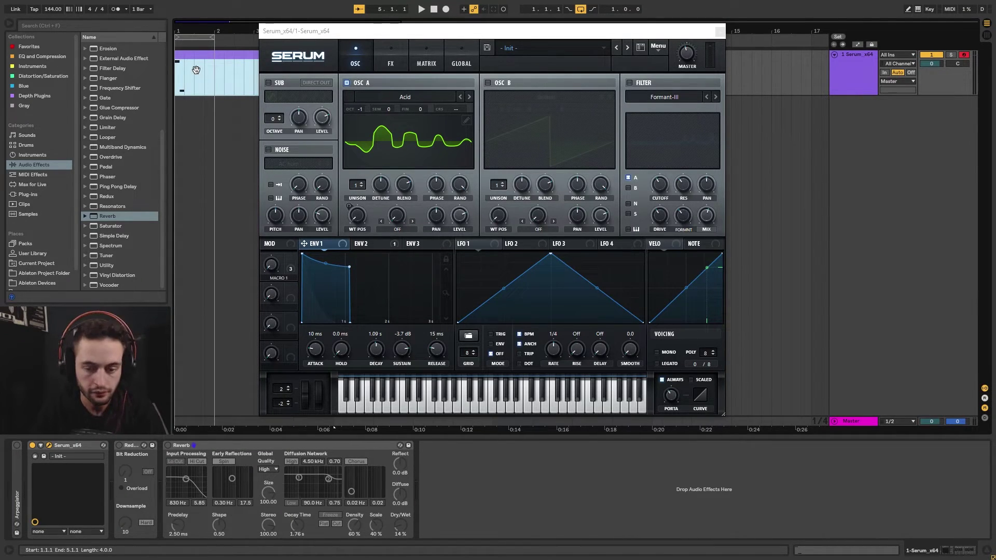
Play the arpeggio clip from the start and select its first two beats in the arrangement.
{"action": "left_click_drag", "start_coordinate": [194, 31], "coordinate": [192, 23]}
{"action": "left_click", "coordinate": [177, 80]}
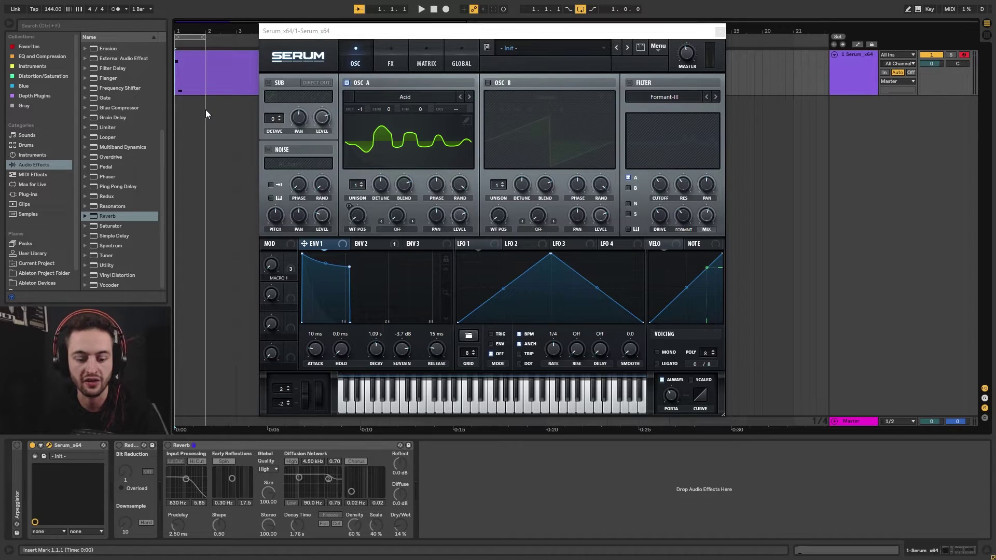
{"action": "key", "text": "space"}
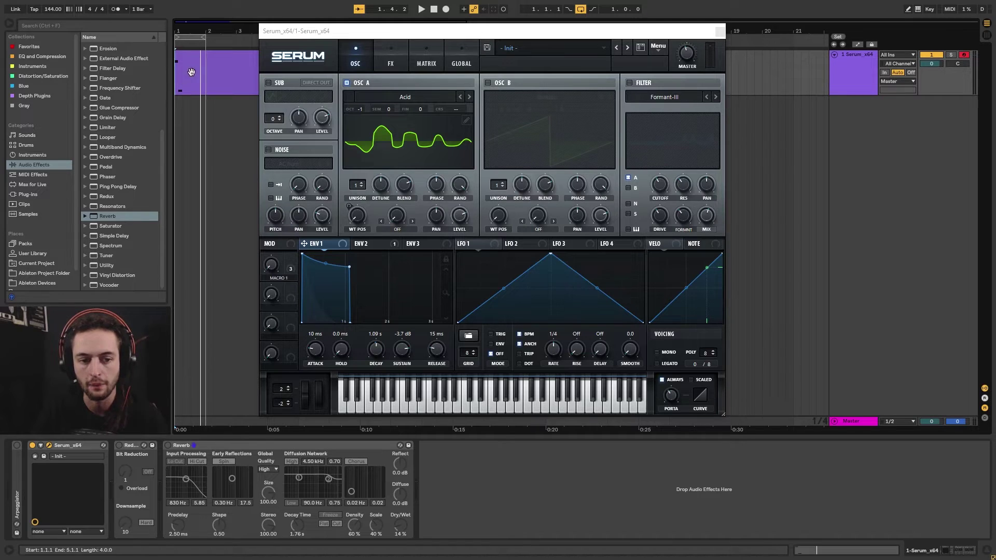
{"action": "mouse_move", "coordinate": [188, 76]}
{"action": "left_mouse_down"}
{"action": "mouse_move", "coordinate": [178, 83]}
{"action": "mouse_move", "coordinate": [209, 86]}
{"action": "mouse_move", "coordinate": [188, 86]}
{"action": "left_mouse_up"}
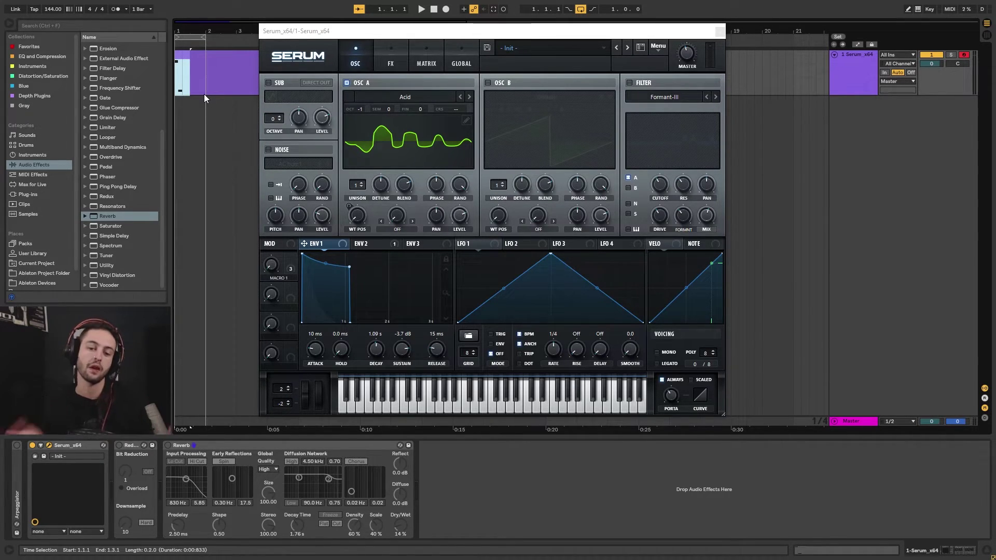
Reset the synth to its initial preset.
{"action": "left_click_drag", "start_coordinate": [271, 265], "coordinate": [310, 196]}
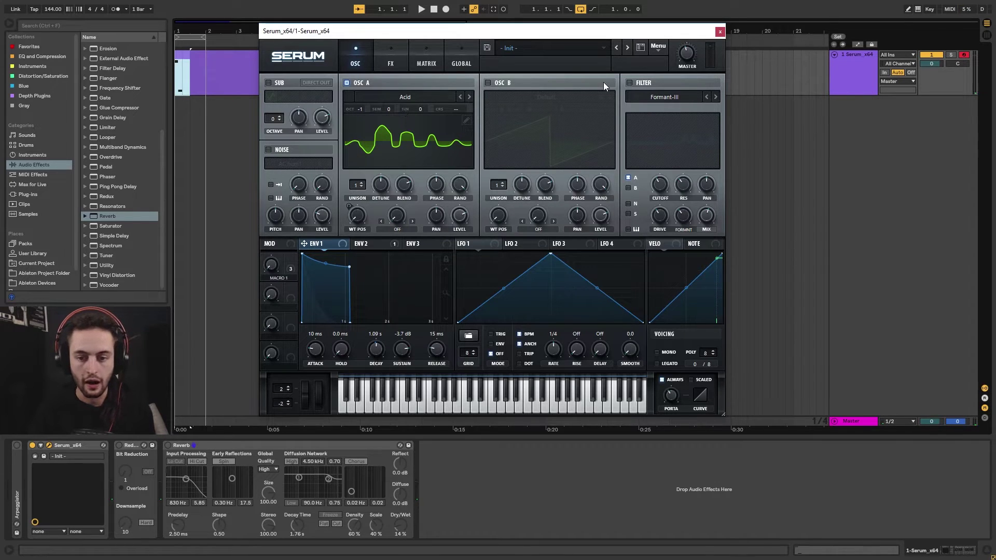
{"action": "left_click", "coordinate": [570, 47]}
{"action": "left_click", "coordinate": [654, 47]}
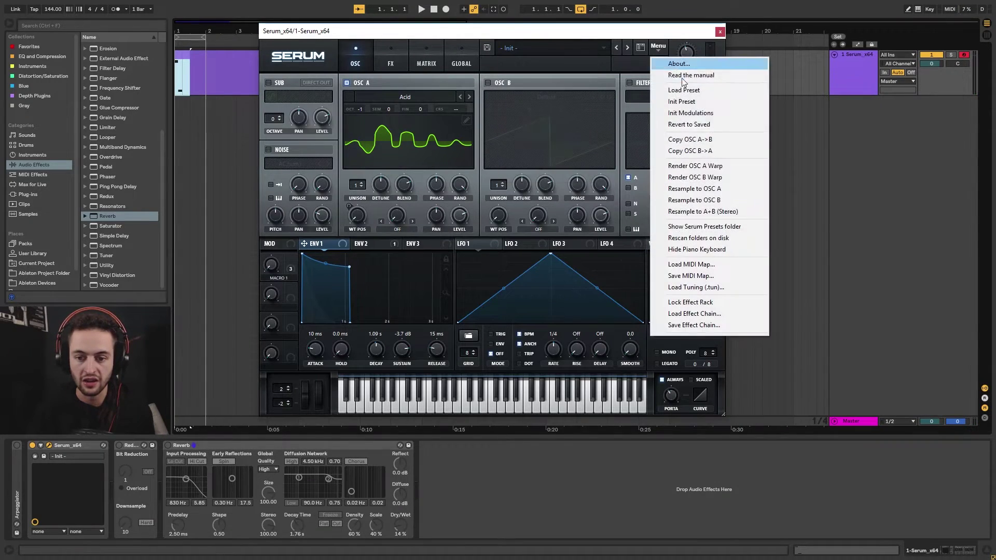
{"action": "left_click", "coordinate": [685, 102]}
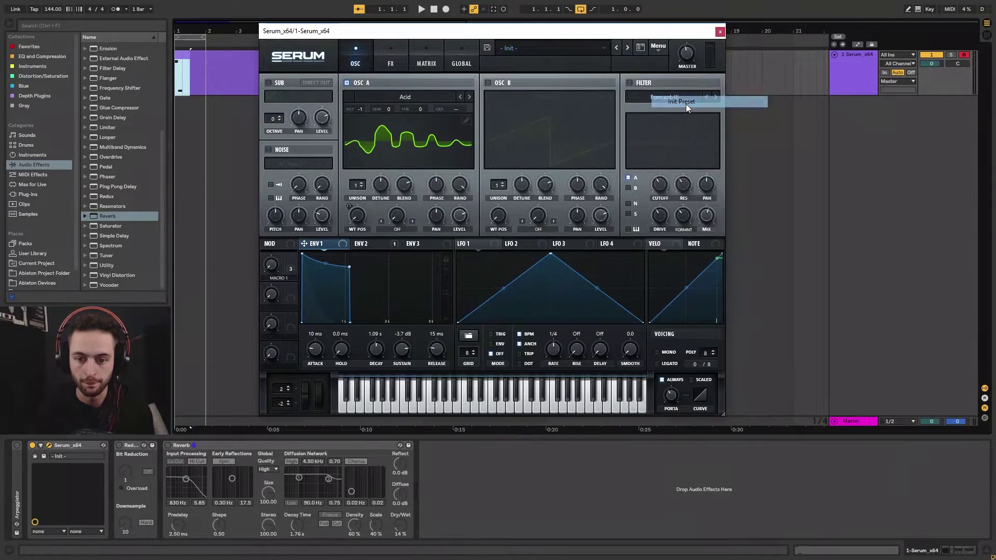
Load the Acid wavetable from the Analog group into oscillator A and lower its octave to -1.
{"action": "left_click", "coordinate": [389, 96]}
{"action": "mouse_move", "coordinate": [418, 130]}
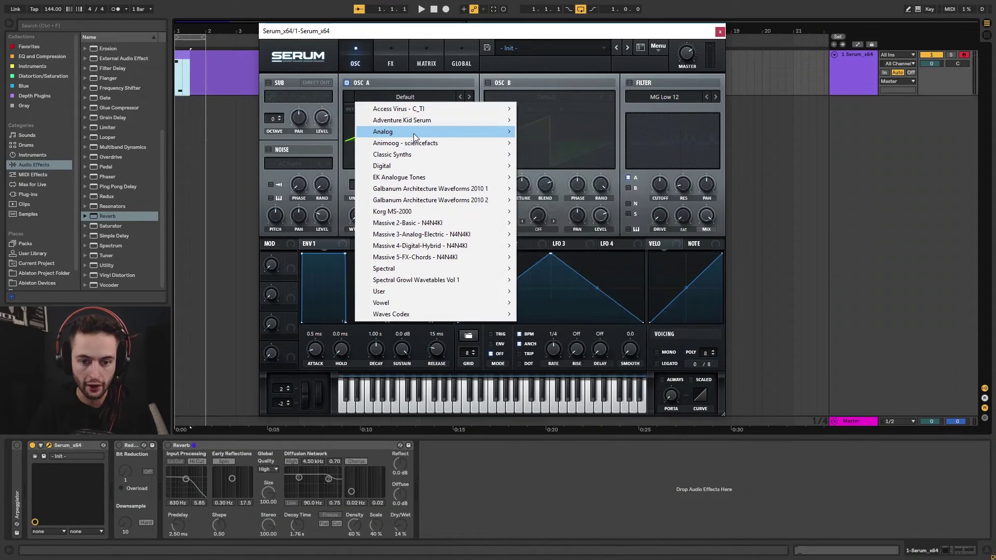
{"action": "left_click", "coordinate": [531, 139]}
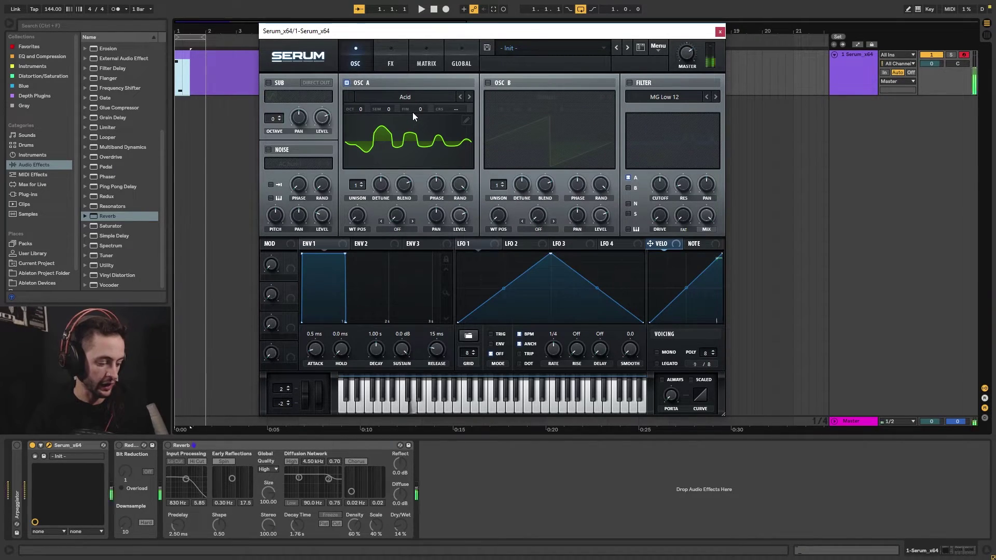
{"action": "left_click_drag", "start_coordinate": [360, 110], "coordinate": [362, 125]}
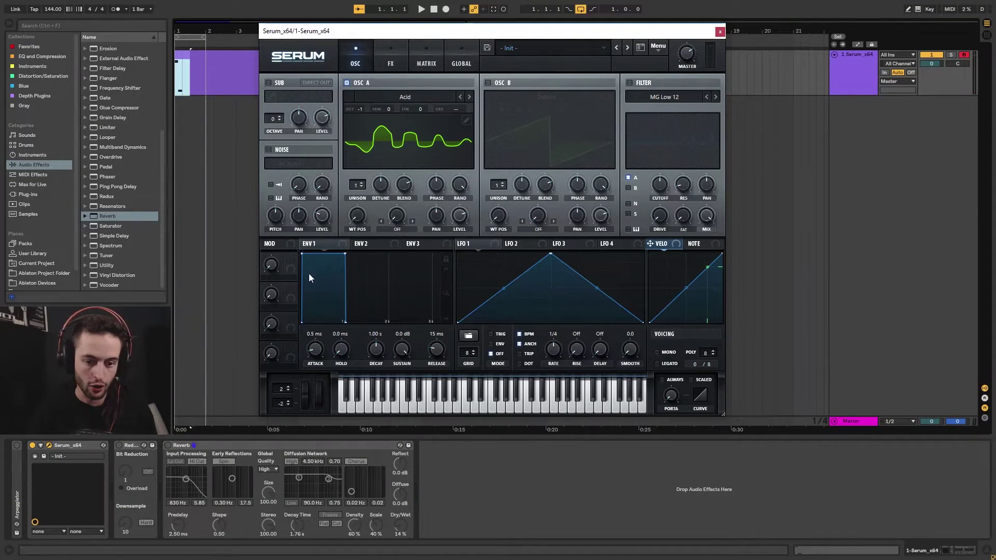
Modulate oscillator A's wavetable position with Envelope 2 by about 60, shaping the envelope with 0% sustain and about 435 ms decay.
{"action": "left_click", "coordinate": [372, 245]}
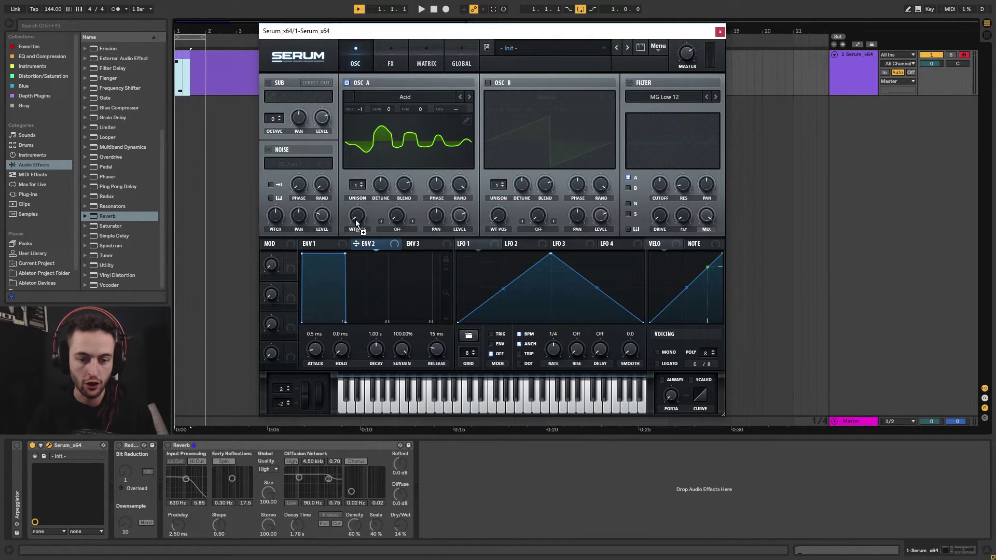
{"action": "left_click_drag", "start_coordinate": [356, 244], "coordinate": [357, 216]}
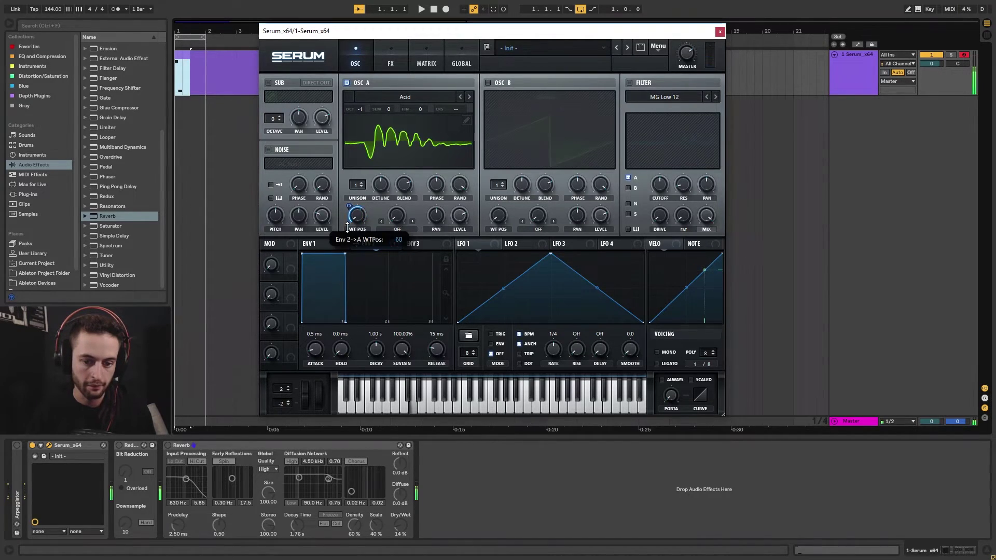
{"action": "left_click_drag", "start_coordinate": [344, 255], "coordinate": [377, 362]}
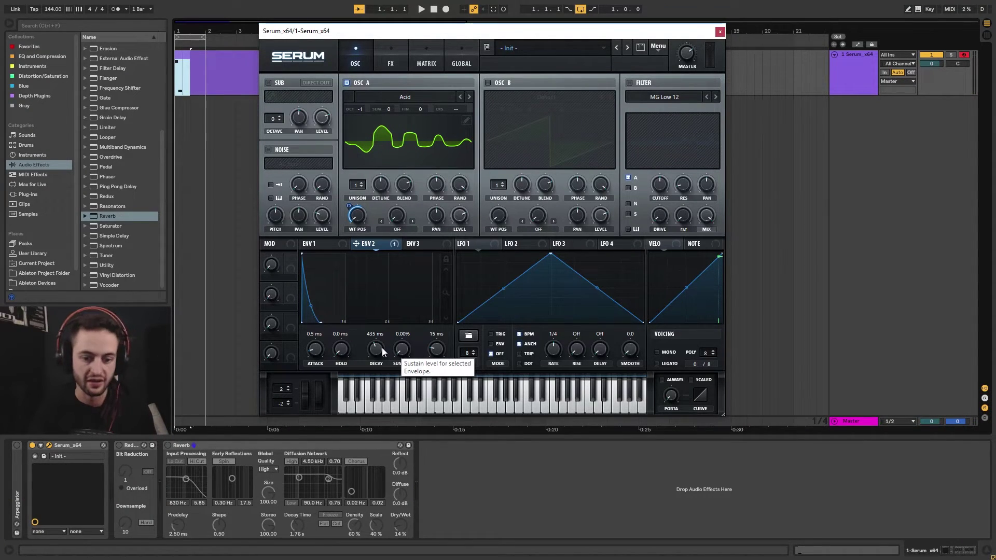
{"action": "left_click_drag", "start_coordinate": [378, 353], "coordinate": [375, 353]}
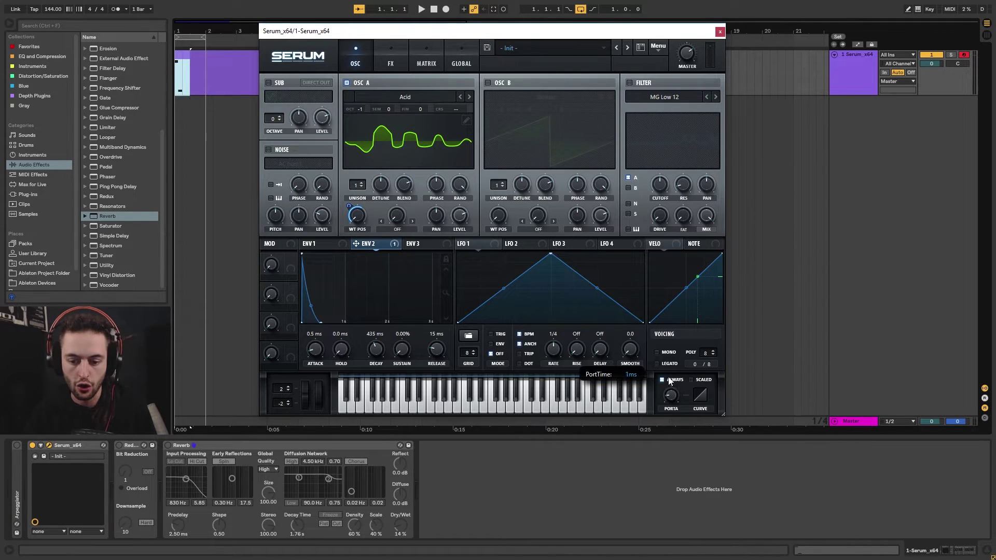
Set portamento to always active and adjust it to a short glide time.
{"action": "scroll", "coordinate": [671, 392], "scroll_direction": "up", "scroll_amount": 3}
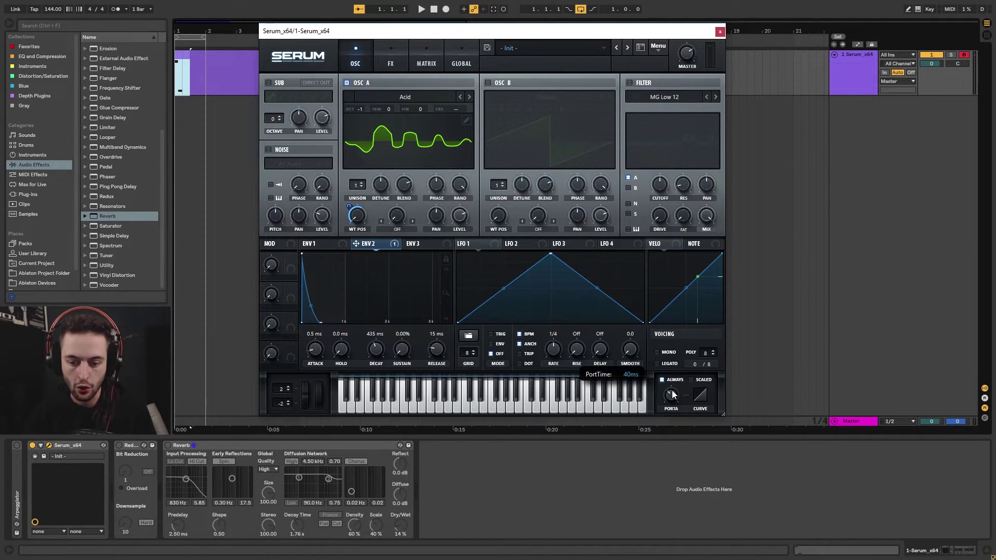
{"action": "scroll", "coordinate": [671, 392], "scroll_direction": "down", "scroll_amount": 5}
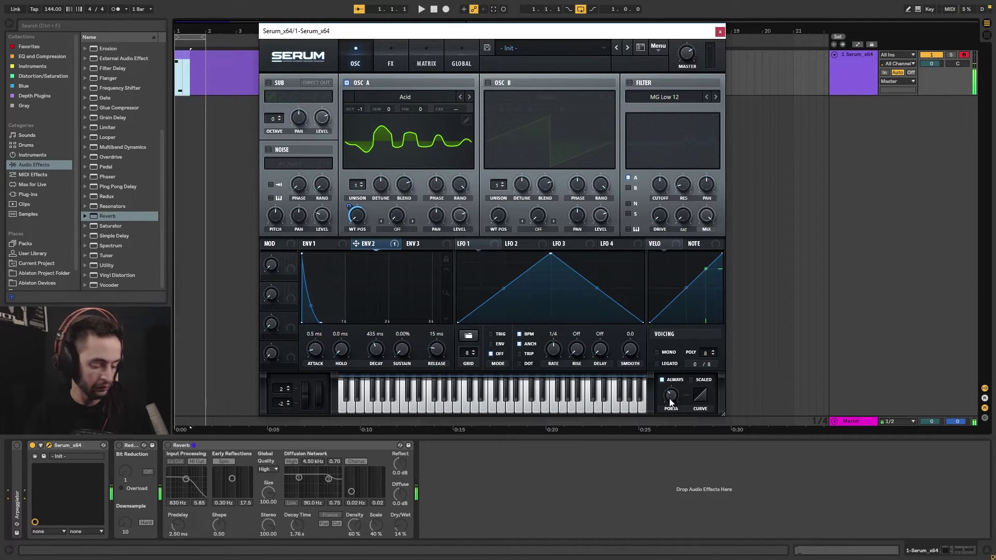
{"action": "scroll", "coordinate": [671, 397], "scroll_direction": "up", "scroll_amount": 3}
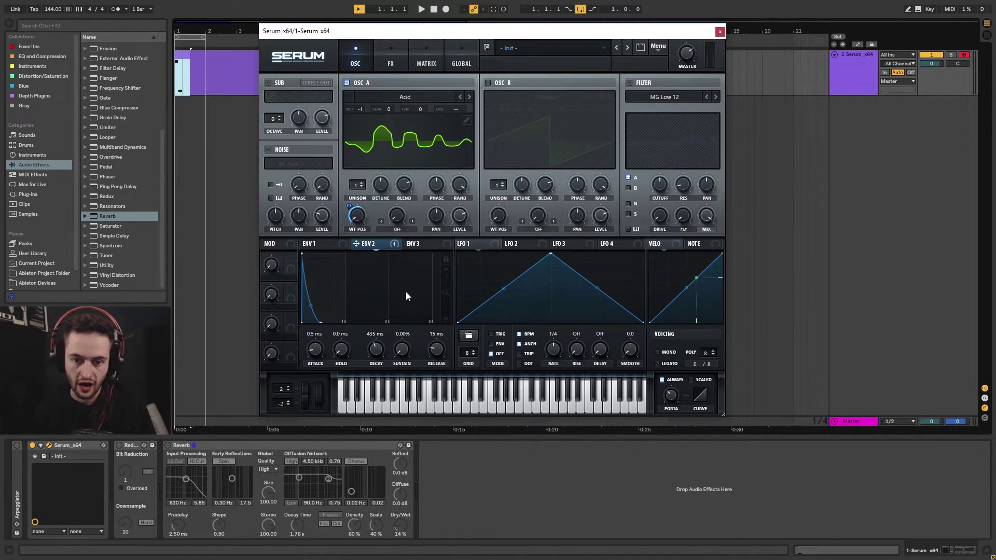
Enable Diode 2 distortion with its filter in Post mode, set to high-pass at about 131 Hz with Q 0.1.
{"action": "left_click", "coordinate": [391, 63]}
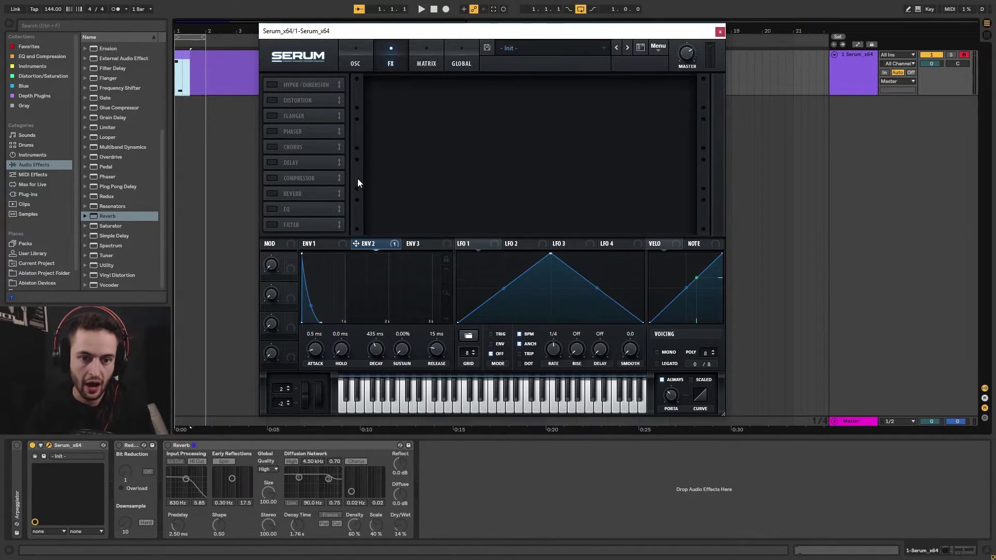
{"action": "left_click", "coordinate": [273, 100]}
{"action": "left_click", "coordinate": [434, 101]}
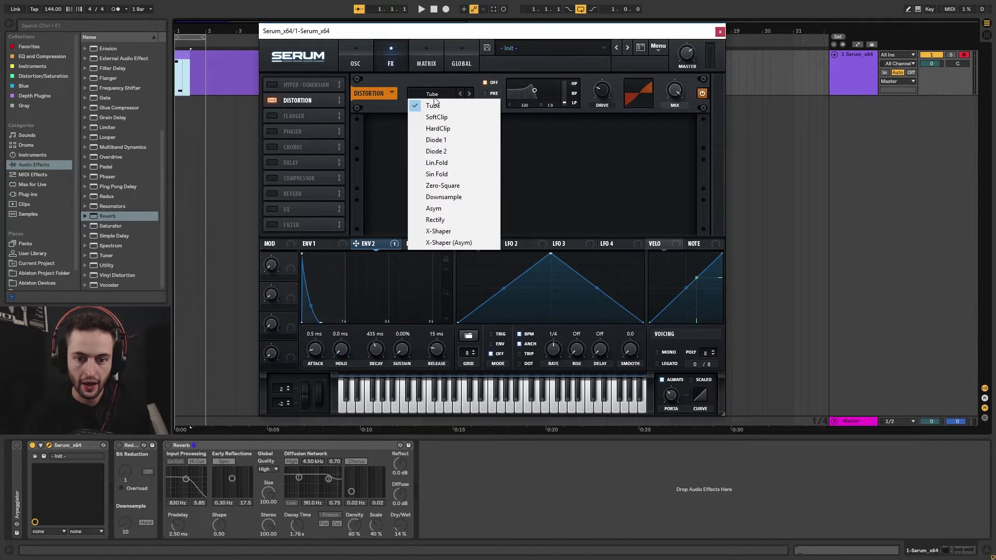
{"action": "left_click", "coordinate": [451, 154]}
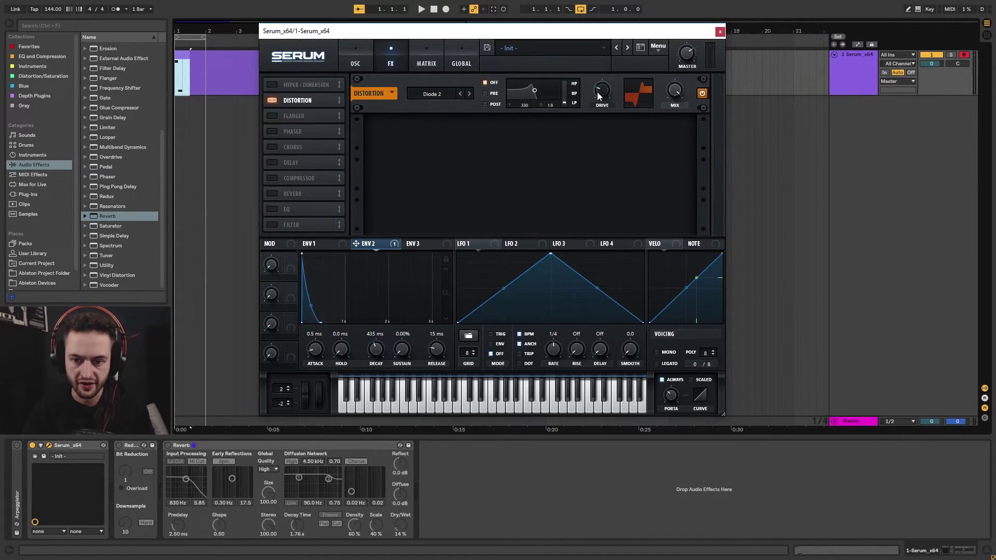
{"action": "left_click", "coordinate": [495, 104]}
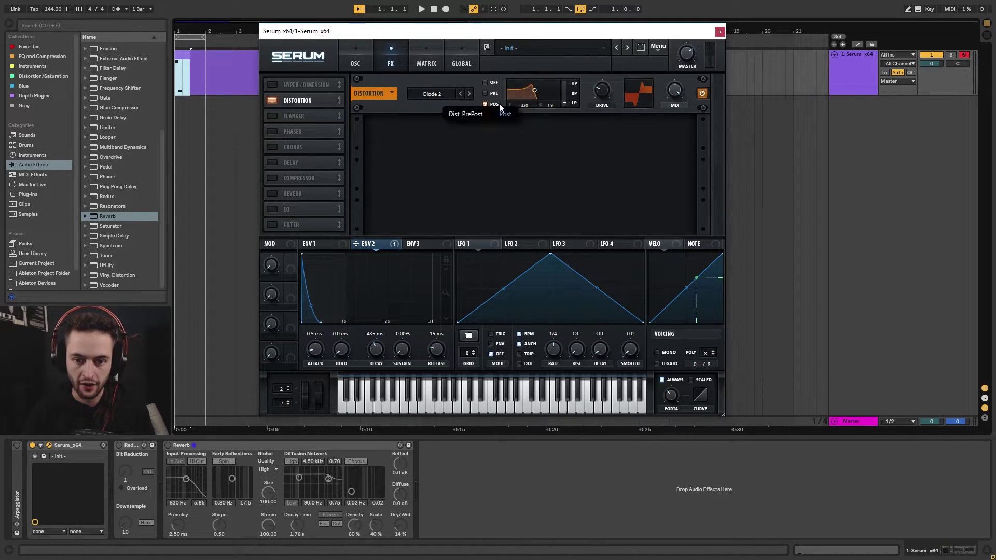
{"action": "left_click_drag", "start_coordinate": [564, 102], "coordinate": [535, 99]}
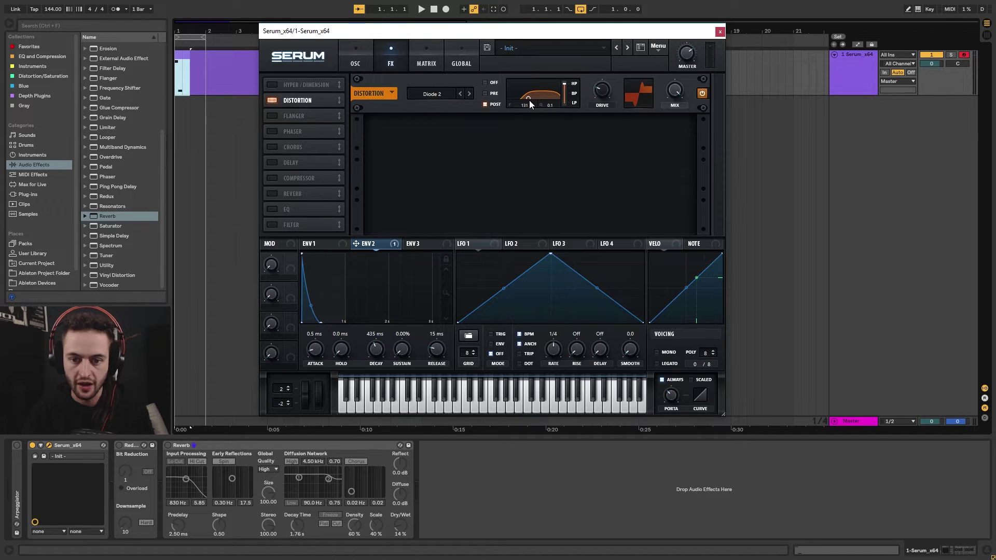
Raise the distortion drive and turn down the master level to compensate.
{"action": "left_click_drag", "start_coordinate": [597, 89], "coordinate": [614, 64]}
{"action": "left_click_drag", "start_coordinate": [682, 52], "coordinate": [681, 64]}
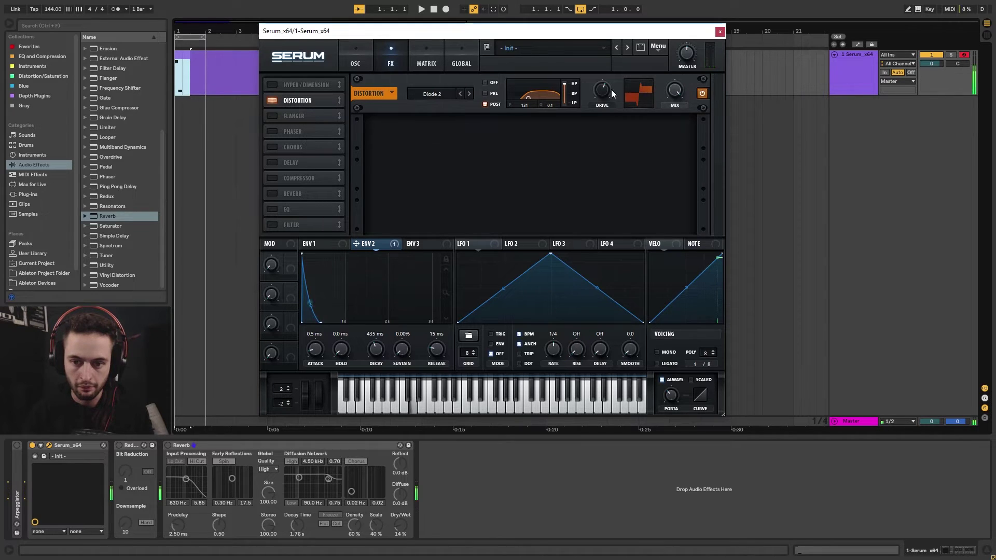
{"action": "left_click_drag", "start_coordinate": [605, 89], "coordinate": [602, 91]}
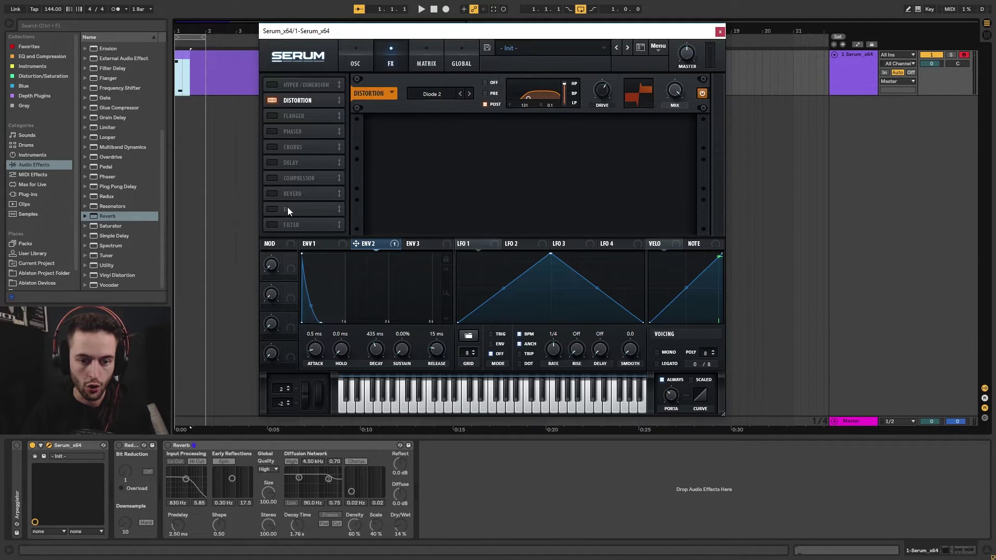
Enable the EQ directly after the distortion and switch its low band to a low-cut shape.
{"action": "left_click", "coordinate": [272, 209]}
{"action": "left_click_drag", "start_coordinate": [299, 211], "coordinate": [310, 116]}
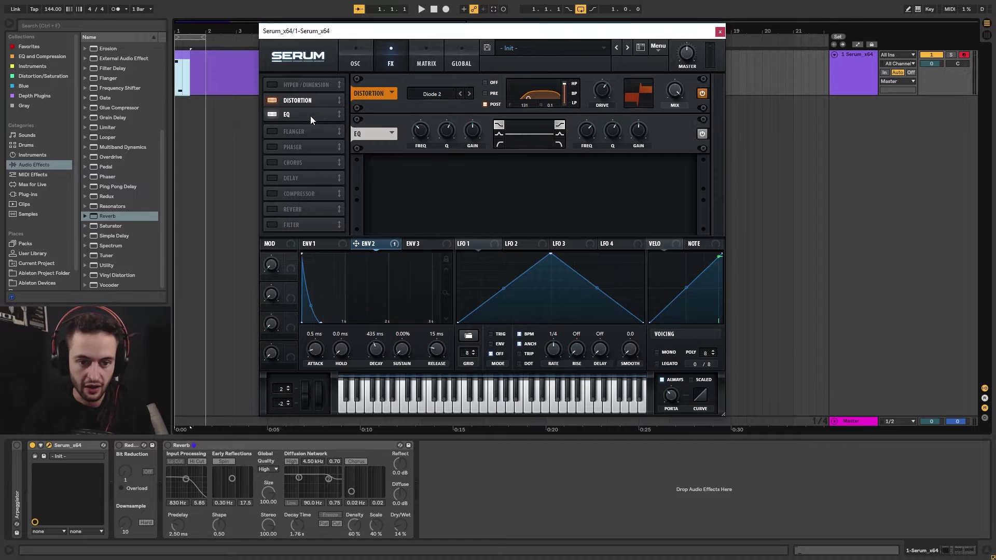
{"action": "left_click", "coordinate": [499, 145]}
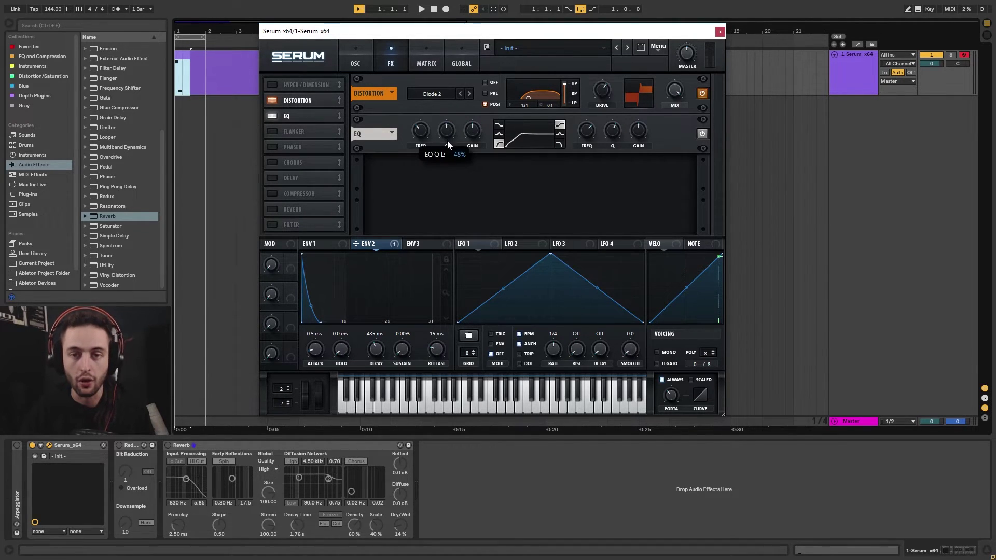
Lower the Q of the EQ's low cut and set its frequency to 100 Hz.
{"action": "left_click_drag", "start_coordinate": [447, 141], "coordinate": [418, 142]}
{"action": "double_click", "coordinate": [420, 136]}
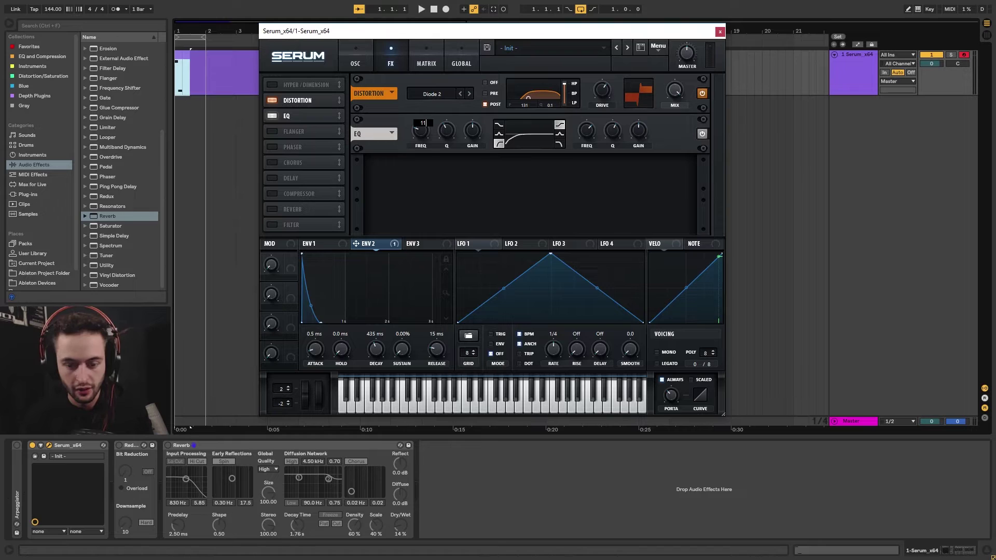
{"action": "type", "text": "100"}
{"action": "key", "text": "Return"}
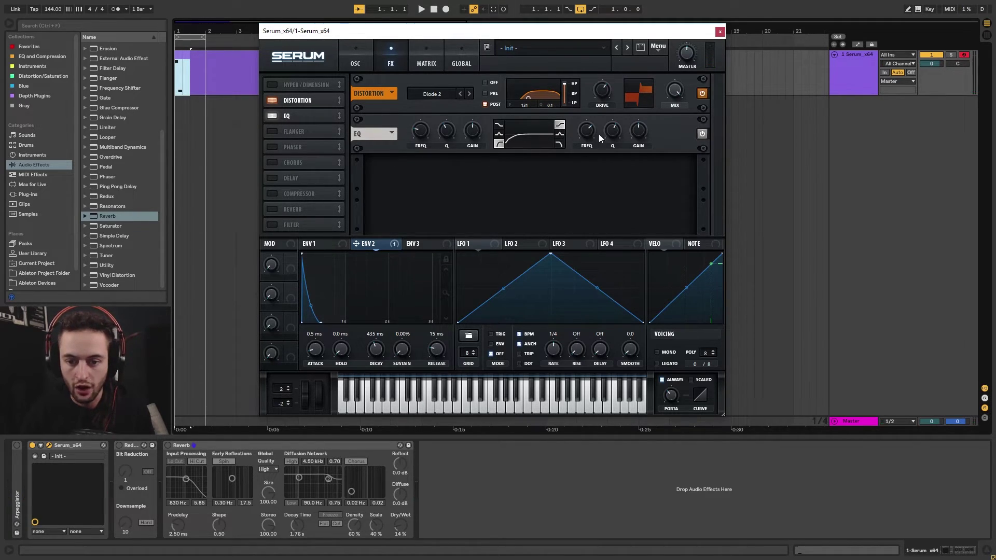
Boost the gain of the EQ's high shelf and fine-tune the shelf frequency.
{"action": "left_click_drag", "start_coordinate": [639, 129], "coordinate": [652, 108]}
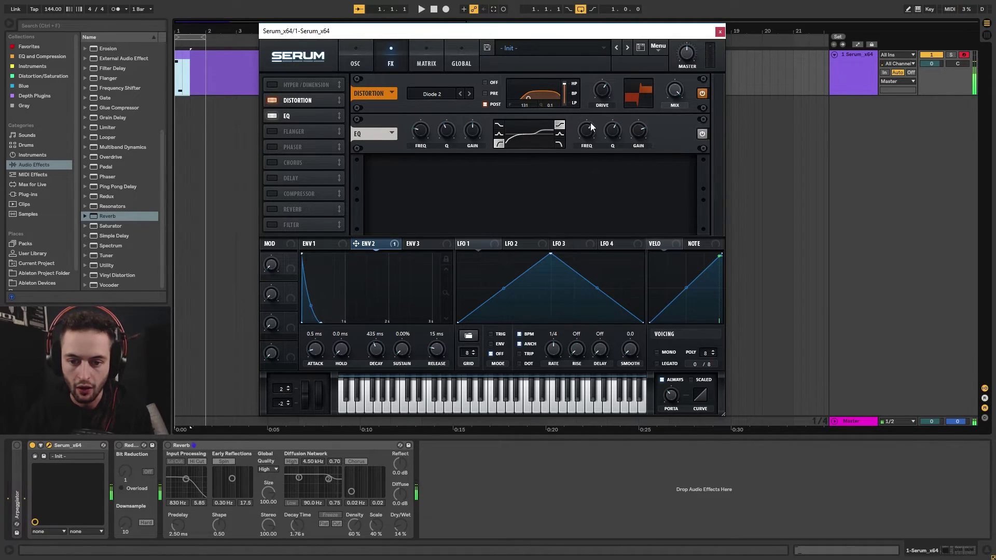
{"action": "mouse_move", "coordinate": [590, 130]}
{"action": "left_mouse_down"}
{"action": "mouse_move", "coordinate": [589, 151]}
{"action": "mouse_move", "coordinate": [596, 129]}
{"action": "left_mouse_up"}
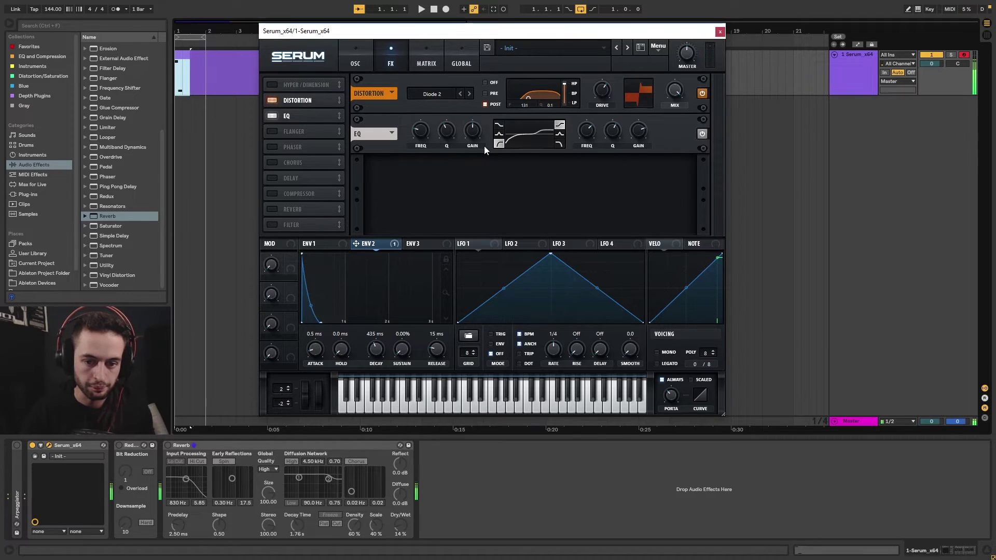
Enable a ping-pong delay with dotted 1/8 times on both sides, its filter at about 1325 Hz with Q 0.8.
{"action": "left_click", "coordinate": [271, 178]}
{"action": "left_click_drag", "start_coordinate": [485, 179], "coordinate": [517, 179]}
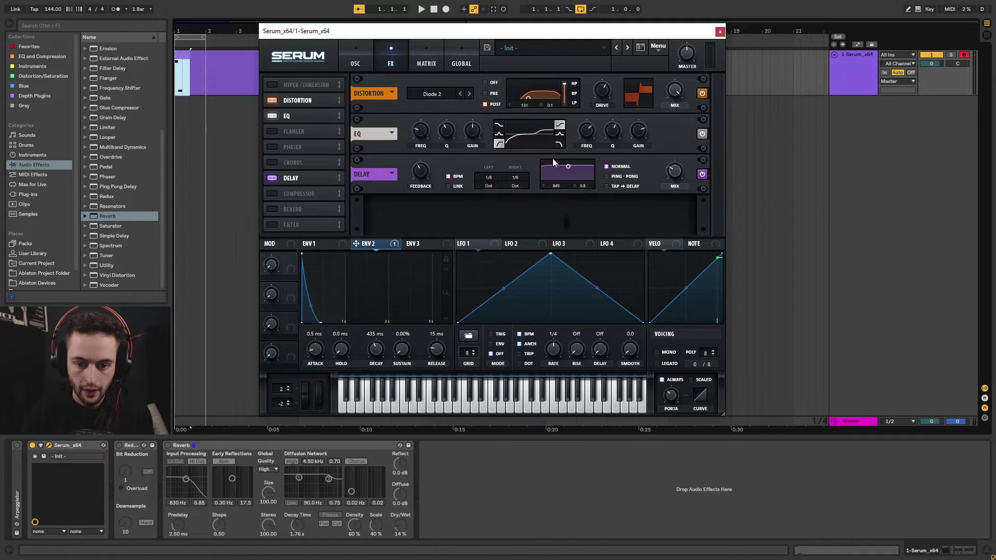
{"action": "left_click", "coordinate": [612, 177]}
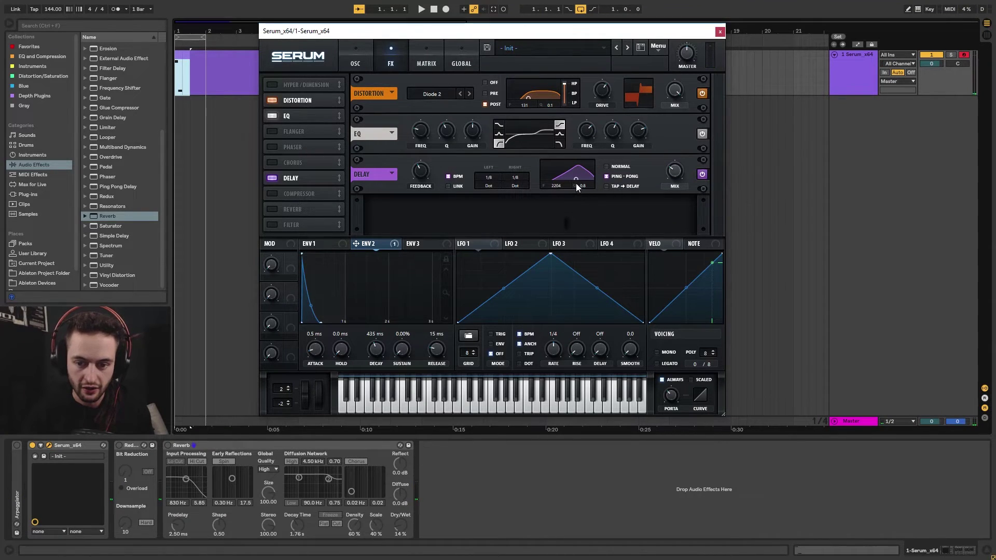
{"action": "left_click_drag", "start_coordinate": [573, 182], "coordinate": [564, 186]}
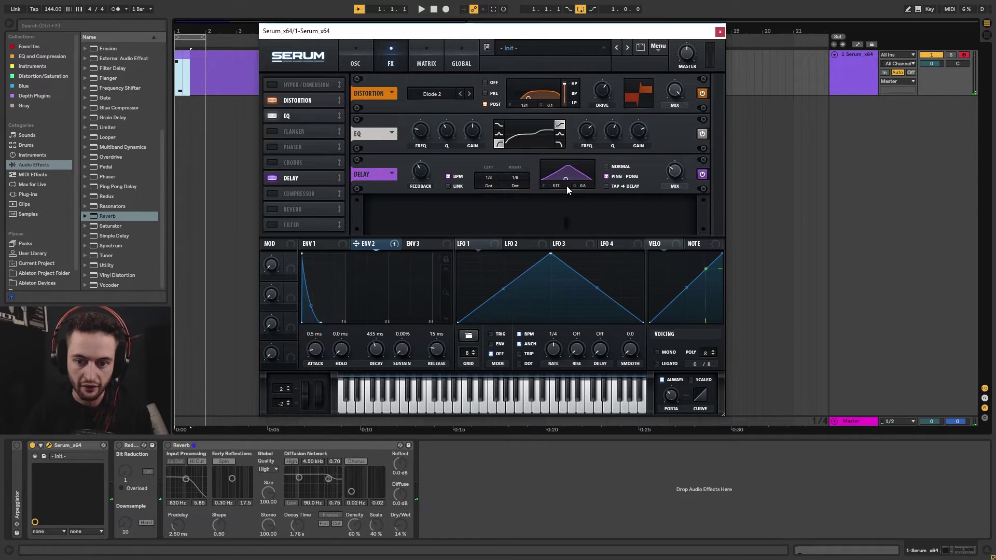
{"action": "left_click_drag", "start_coordinate": [568, 188], "coordinate": [577, 191]}
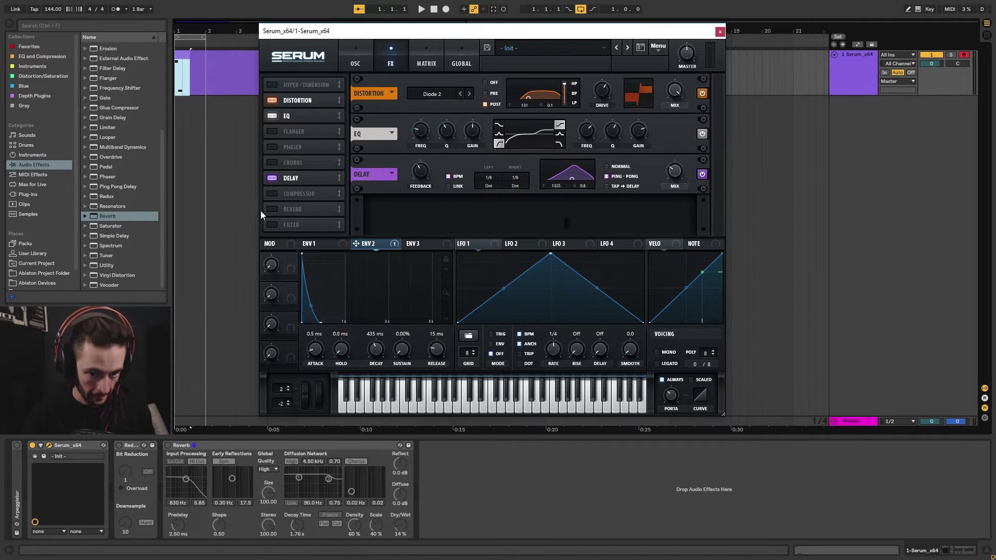
Place the reverb ahead of the delay in the effects chain and enable it.
{"action": "left_click_drag", "start_coordinate": [298, 211], "coordinate": [290, 176]}
{"action": "left_click", "coordinate": [272, 178]}
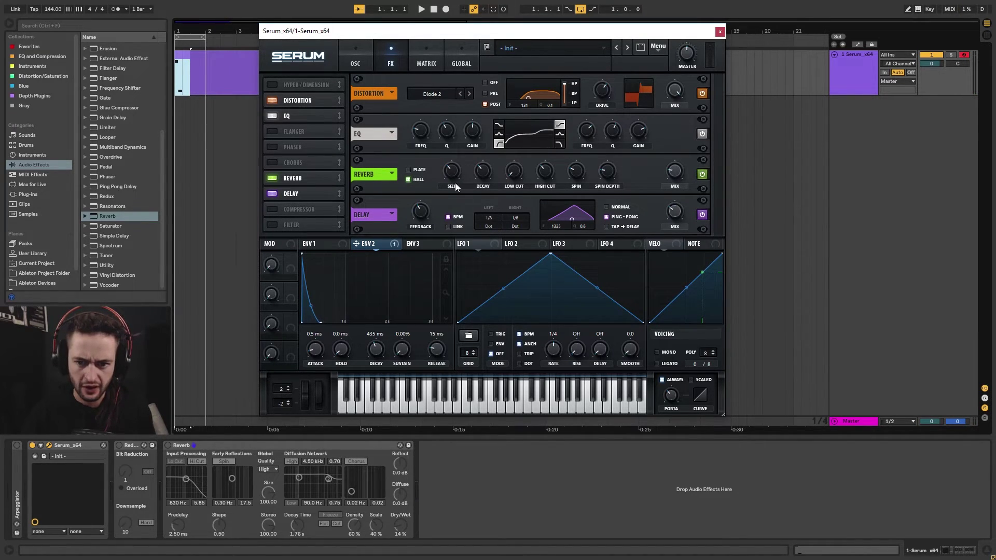
{"action": "mouse_move", "coordinate": [453, 179]}
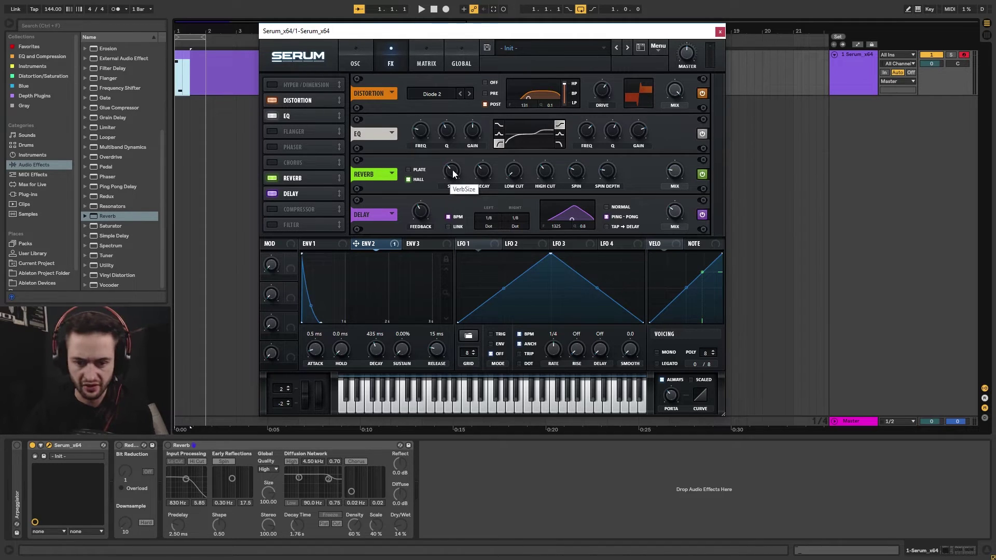
Set the size of the hall reverb in the effects chain to about 24%.
{"action": "scroll", "coordinate": [453, 188], "scroll_direction": "down", "scroll_amount": 1}
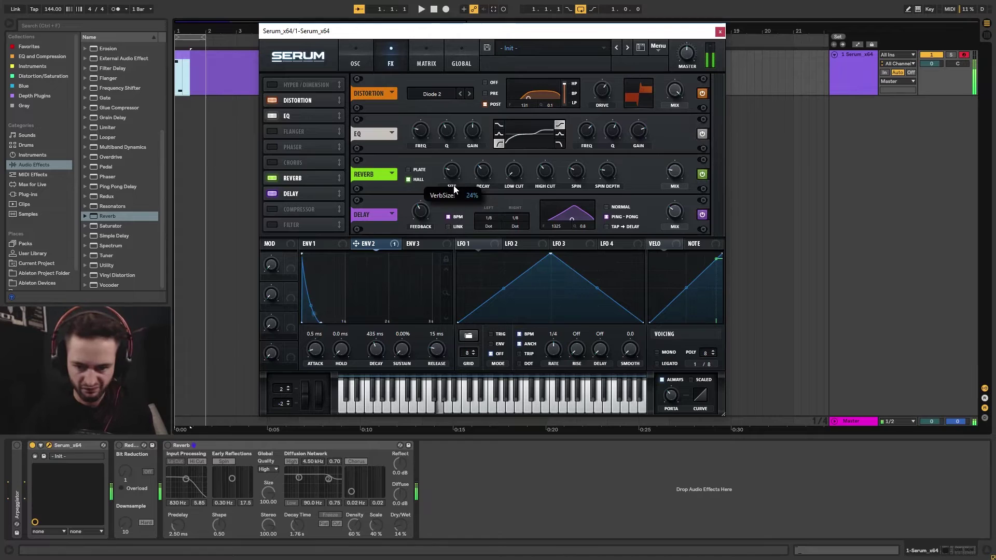
{"action": "mouse_move", "coordinate": [677, 179]}
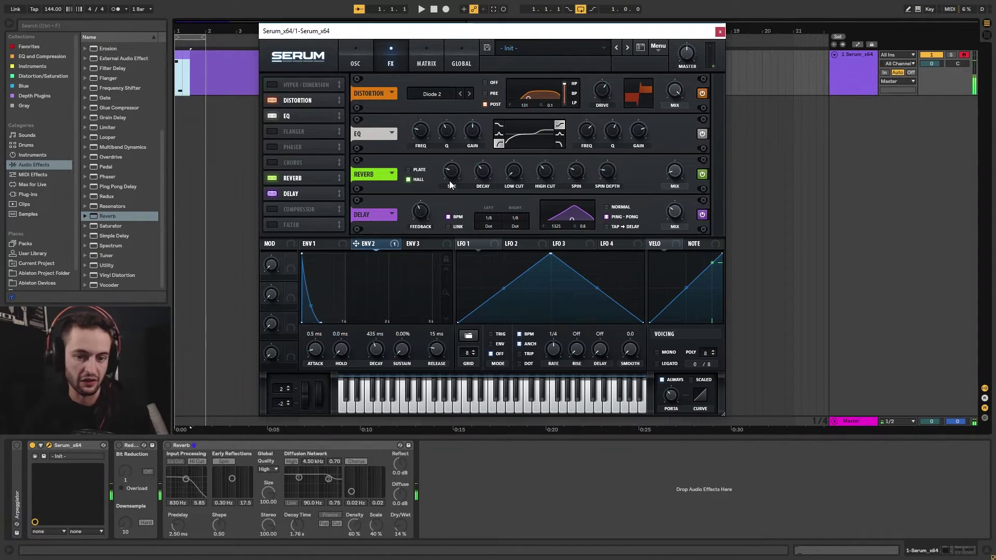
Turn on the arpeggiator with its rate set to 1/16 to audition the patch, and bypass it again.
{"action": "left_click", "coordinate": [354, 63]}
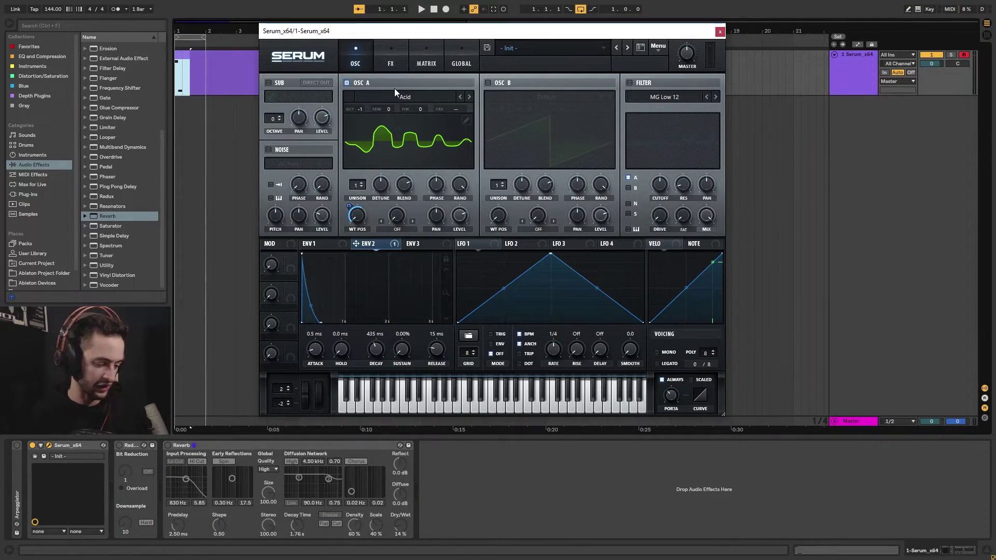
{"action": "double_click", "coordinate": [17, 484]}
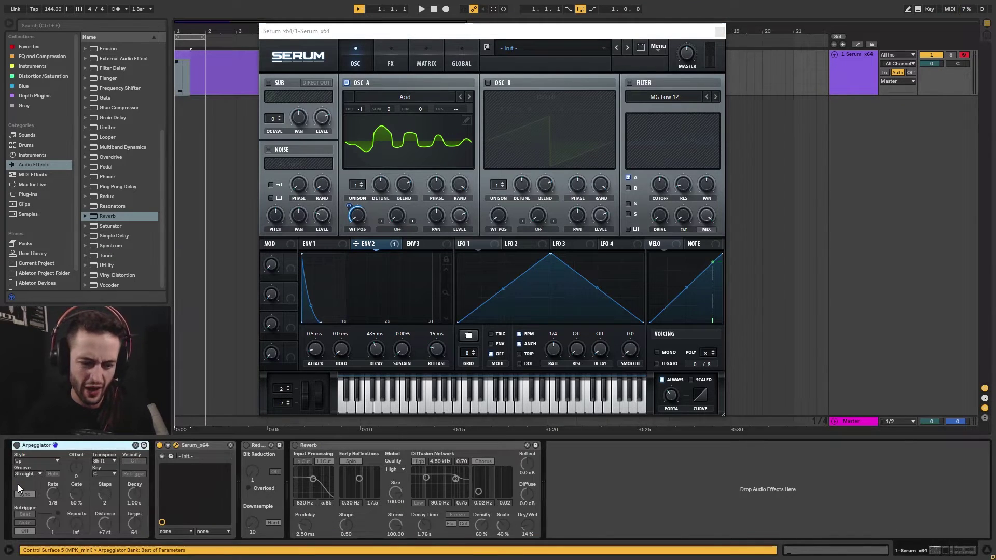
{"action": "left_click", "coordinate": [18, 445]}
{"action": "left_click_drag", "start_coordinate": [54, 493], "coordinate": [54, 494]}
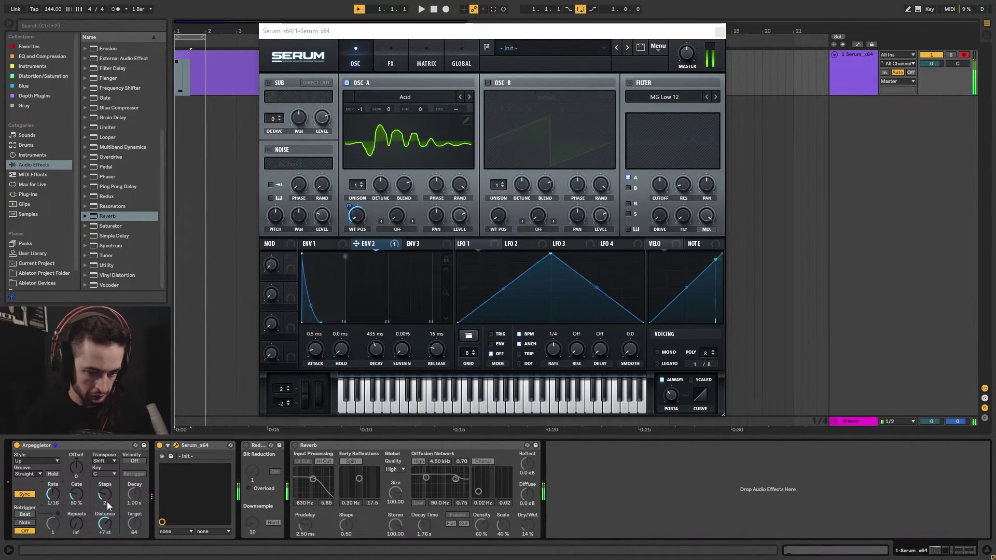
{"action": "left_click", "coordinate": [16, 444]}
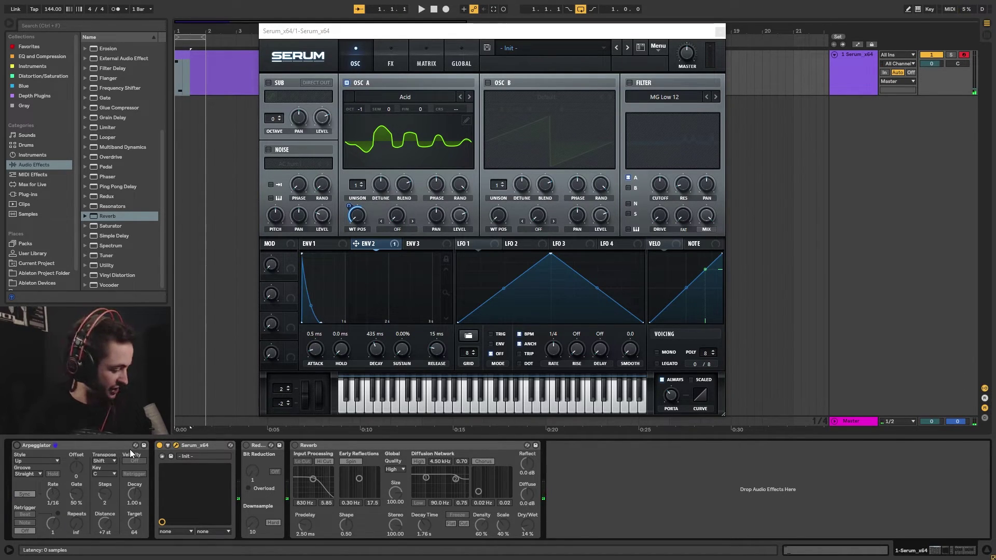
Try a low shelf on the EQ's low band for comparison and restore the low cut.
{"action": "left_click", "coordinate": [394, 62]}
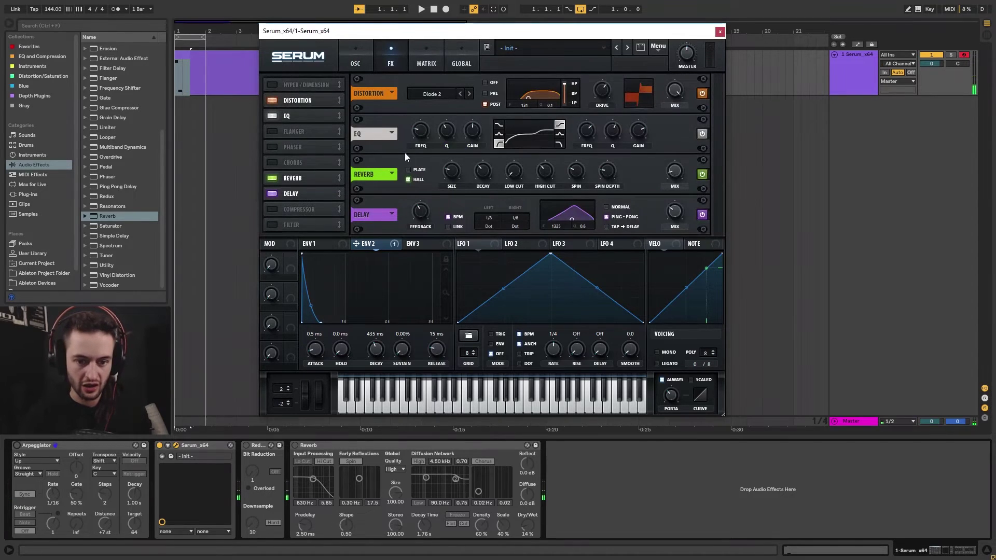
{"action": "left_click", "coordinate": [499, 126]}
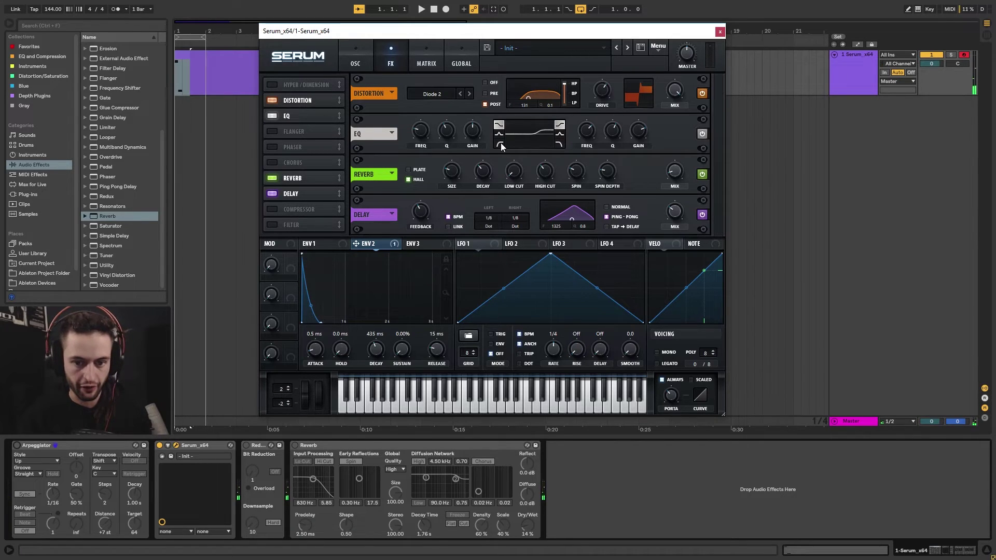
{"action": "left_click", "coordinate": [499, 142]}
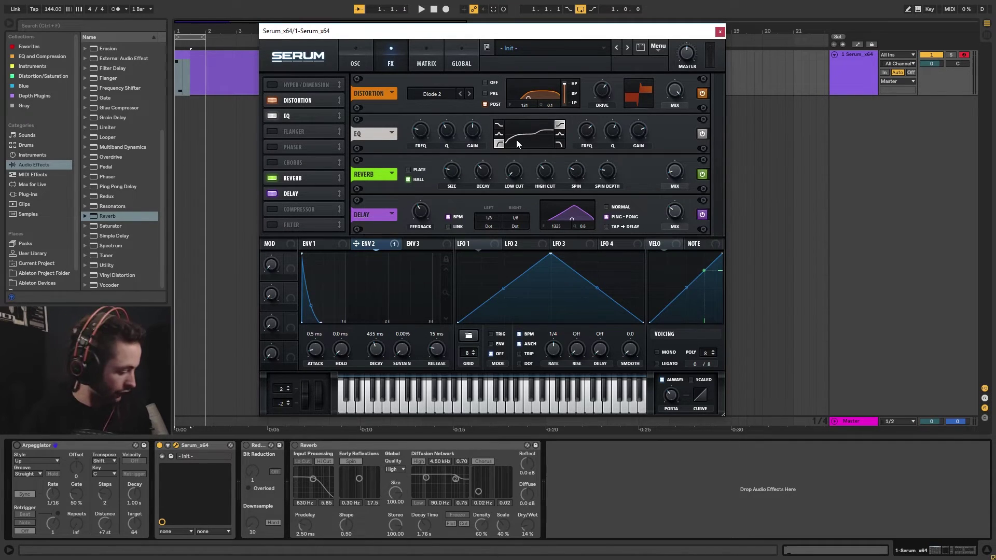
Assign Macro 1 to oscillator A's wavetable position, adjust its modulation depth and audition the wavetable sweep.
{"action": "left_click", "coordinate": [355, 49]}
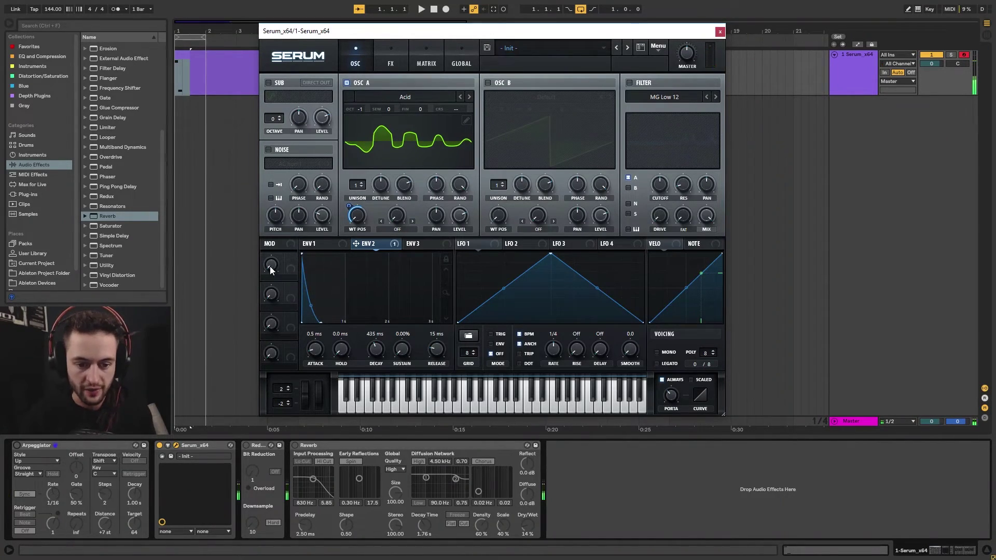
{"action": "left_click_drag", "start_coordinate": [275, 260], "coordinate": [305, 264]}
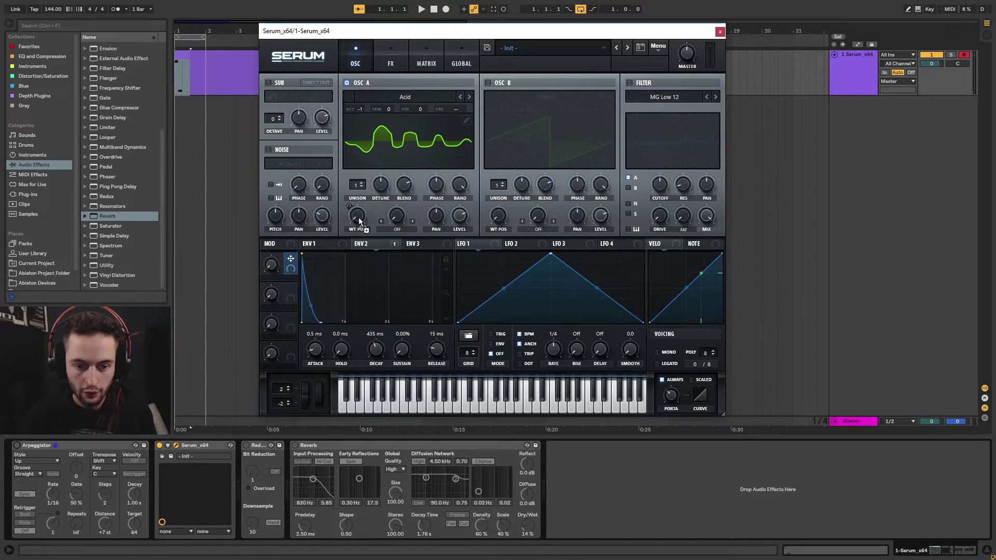
{"action": "left_click_drag", "start_coordinate": [360, 221], "coordinate": [347, 220]}
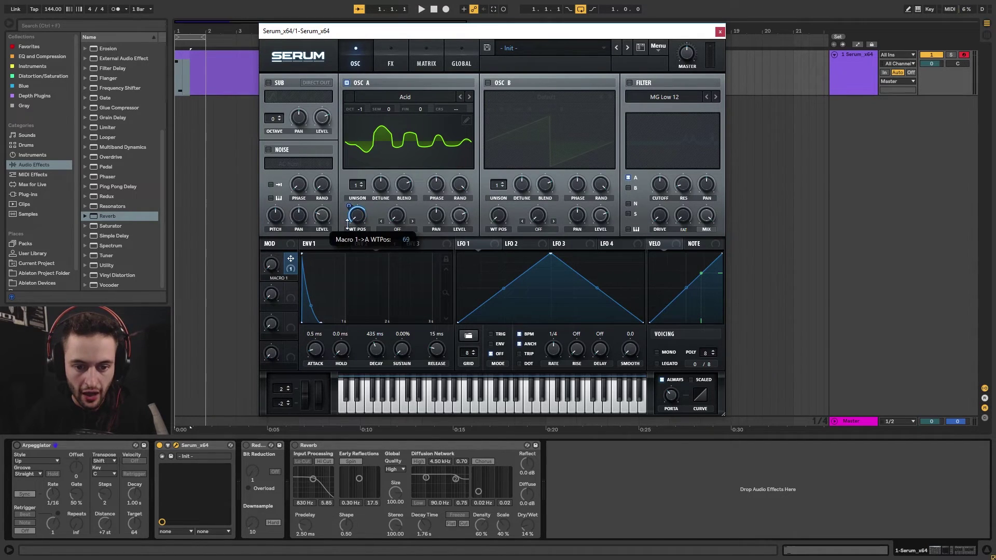
{"action": "left_click_drag", "start_coordinate": [351, 257], "coordinate": [352, 256]}
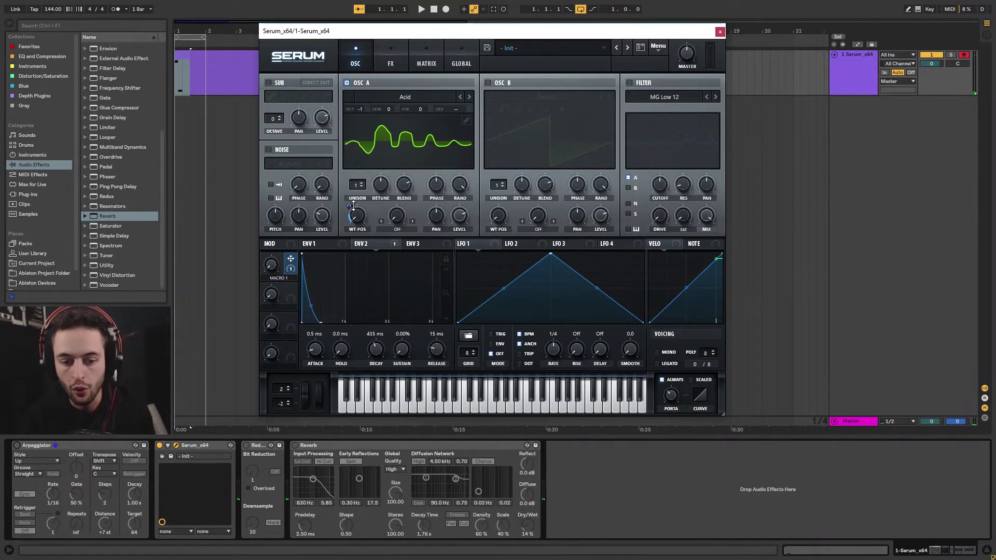
{"action": "mouse_move", "coordinate": [350, 199]}
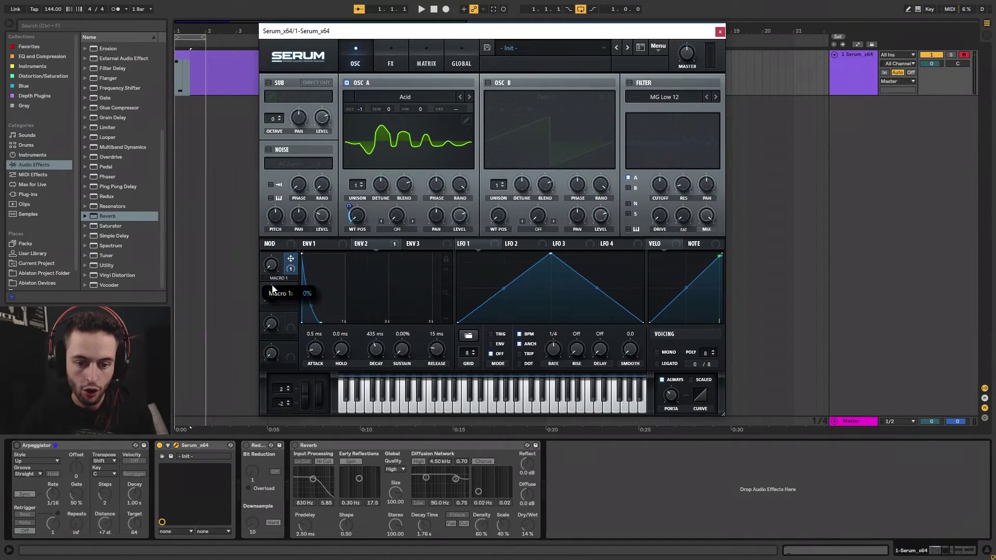
{"action": "mouse_move", "coordinate": [355, 218]}
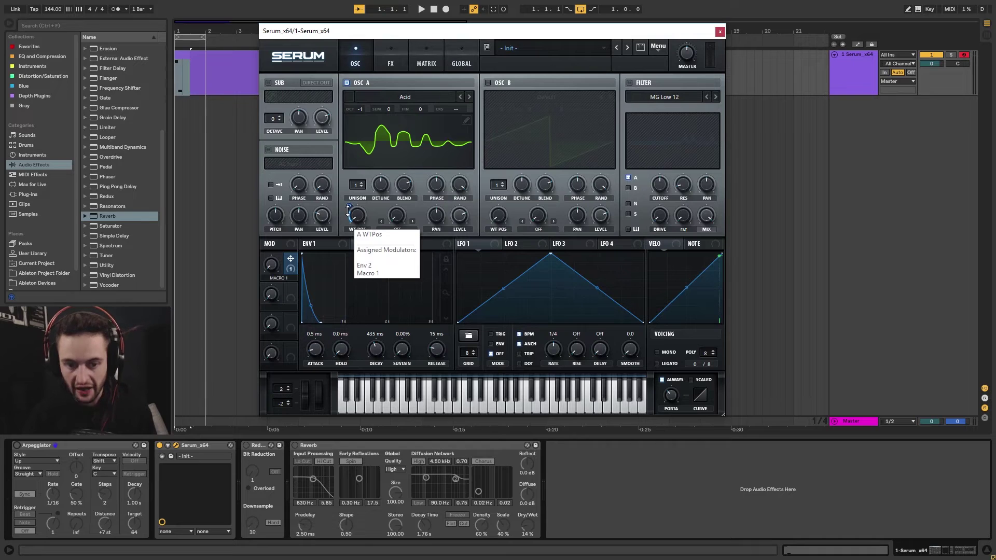
{"action": "left_click_drag", "start_coordinate": [357, 223], "coordinate": [386, 131]}
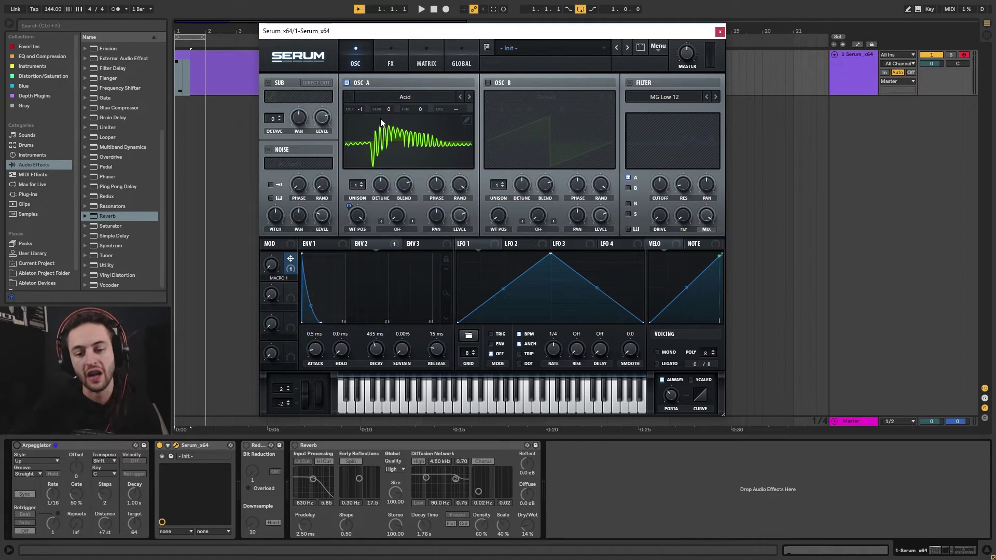
{"action": "left_click_drag", "start_coordinate": [359, 216], "coordinate": [358, 283]}
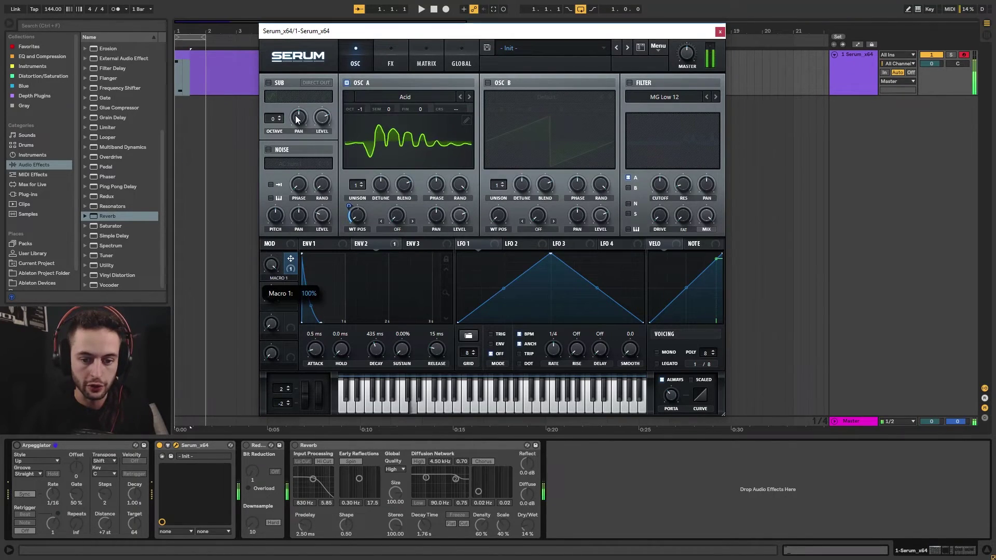
Assign Macro 1 to the distortion's drive as well.
{"action": "left_click", "coordinate": [396, 65]}
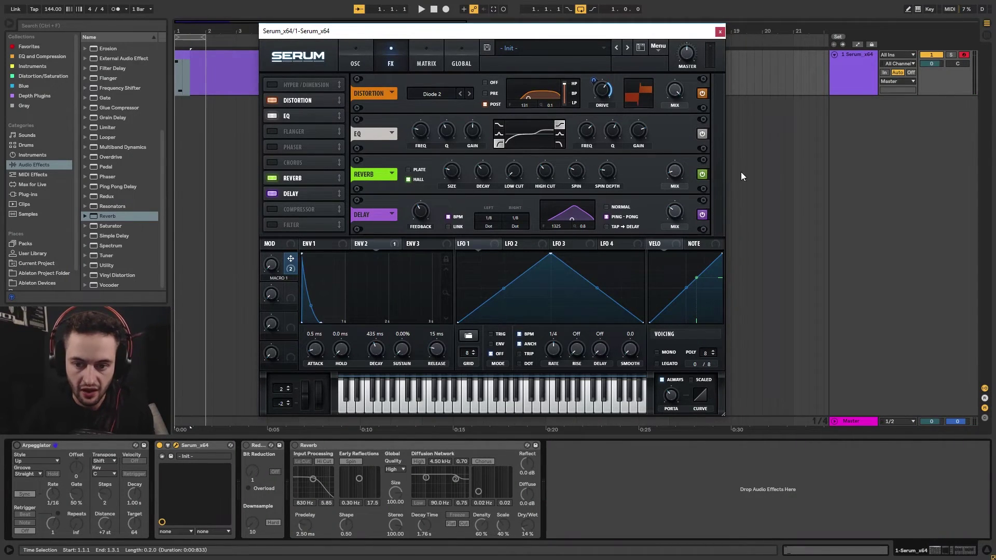
{"action": "left_click", "coordinate": [355, 59]}
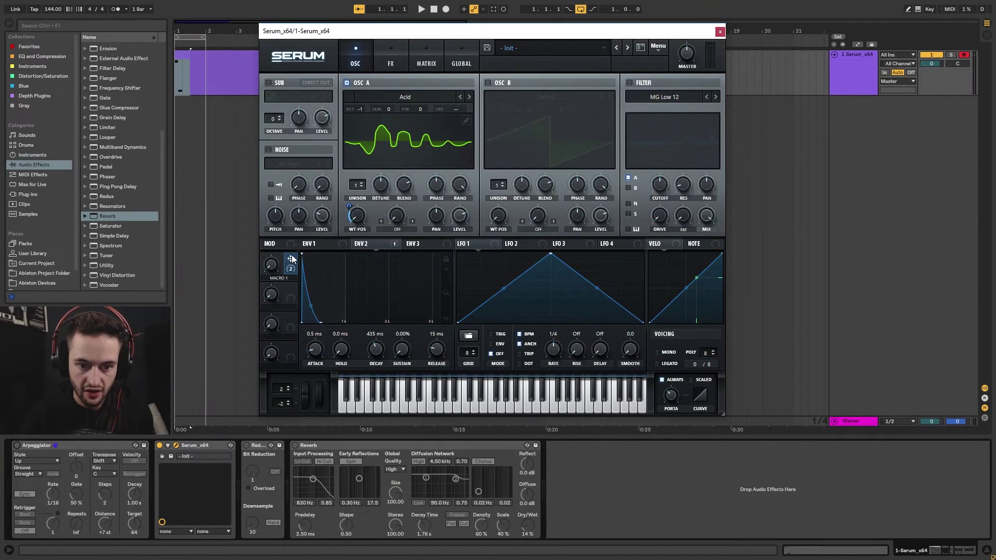
Set oscillator A's warp mode to Sync (Window 1/2) and modulate the warp amount with Macro 1 at a depth of about 32.
{"action": "mouse_move", "coordinate": [293, 260]}
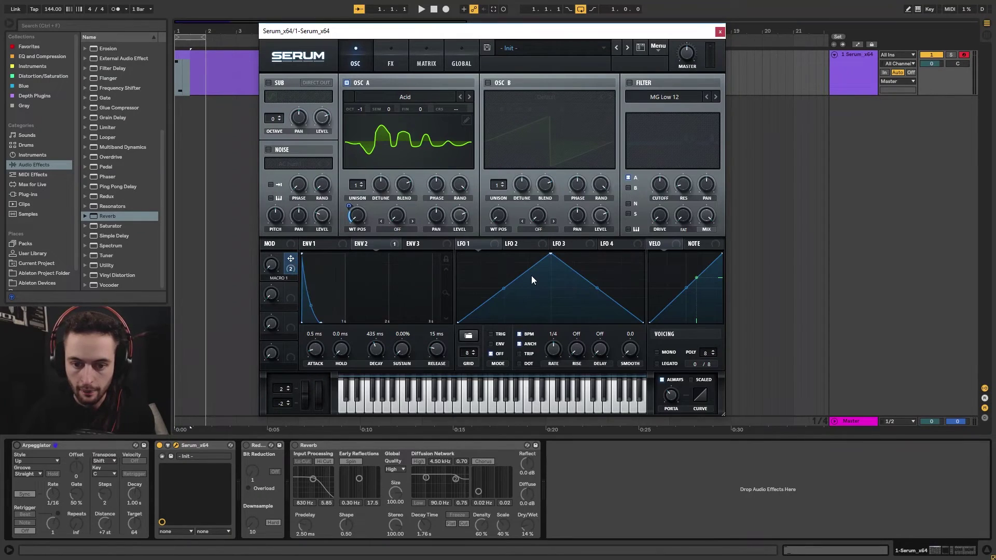
{"action": "left_click", "coordinate": [403, 229]}
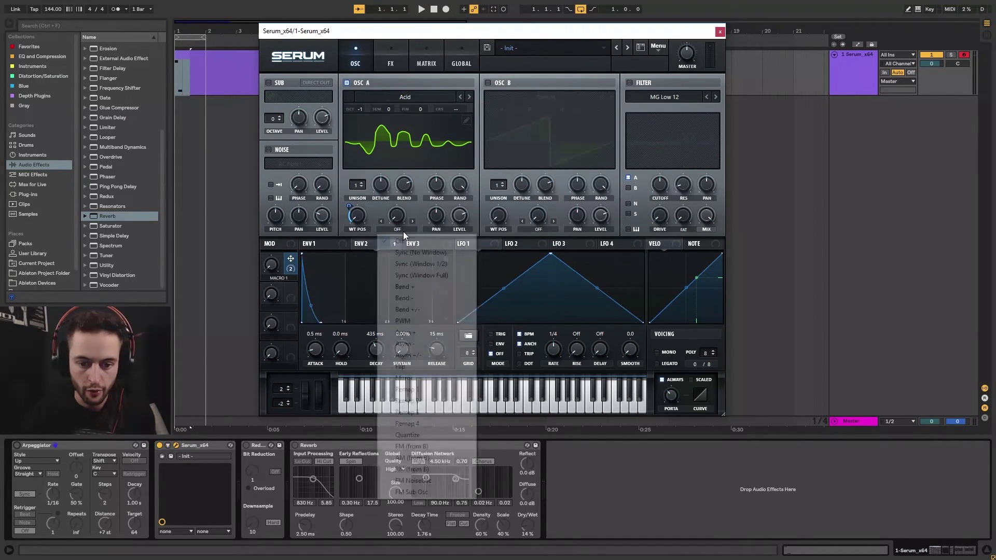
{"action": "left_click", "coordinate": [456, 265]}
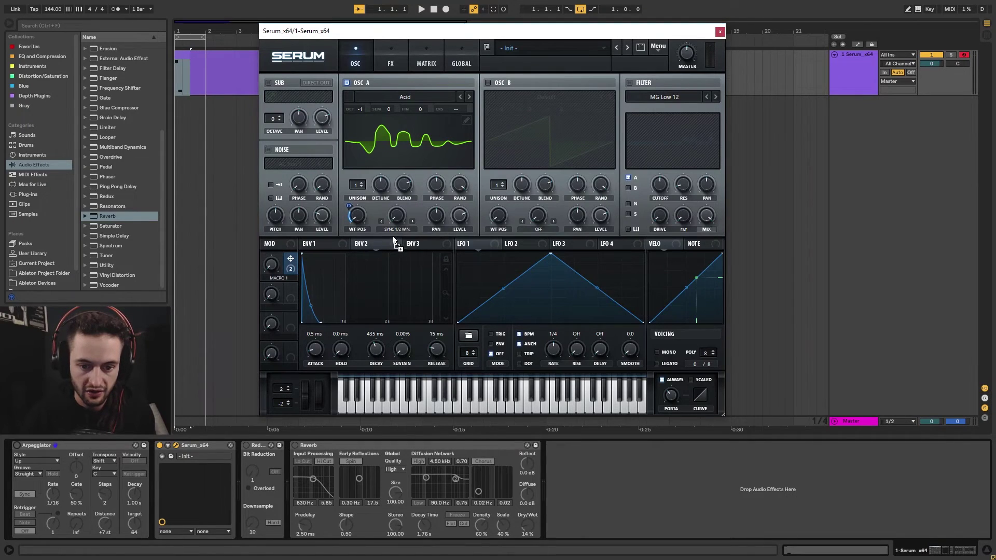
{"action": "left_click_drag", "start_coordinate": [398, 218], "coordinate": [389, 240]}
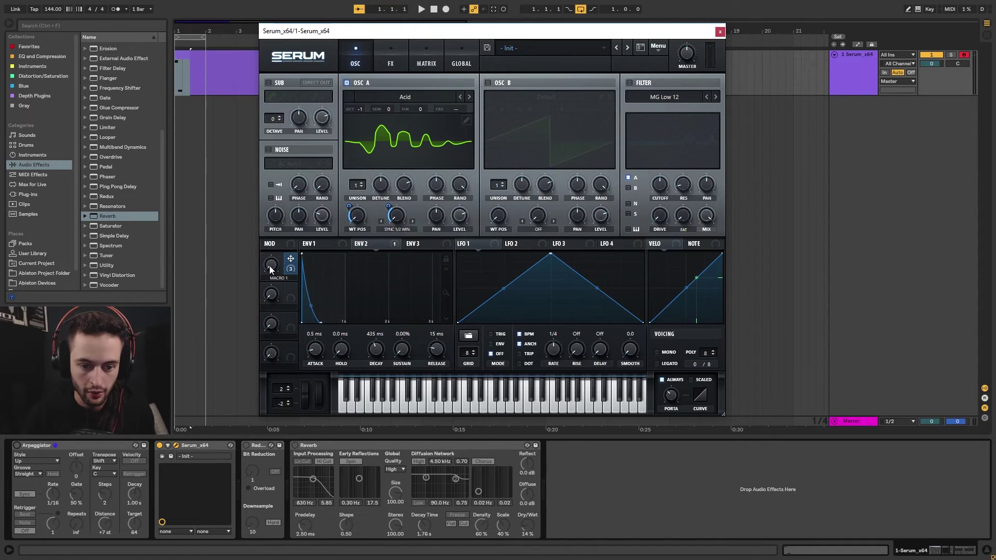
{"action": "left_click_drag", "start_coordinate": [269, 268], "coordinate": [301, 145]}
{"action": "mouse_move", "coordinate": [390, 206]}
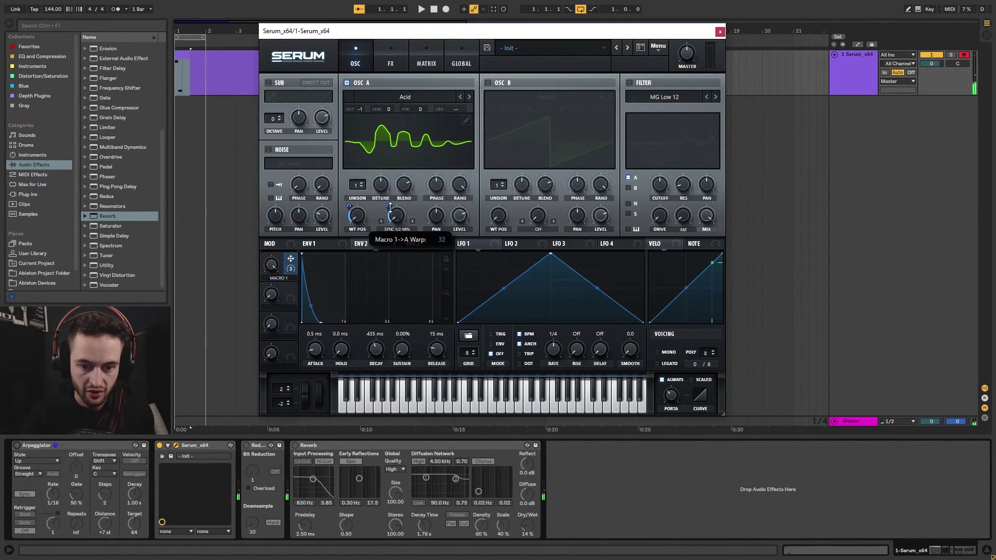
{"action": "left_click_drag", "start_coordinate": [275, 265], "coordinate": [344, 183]}
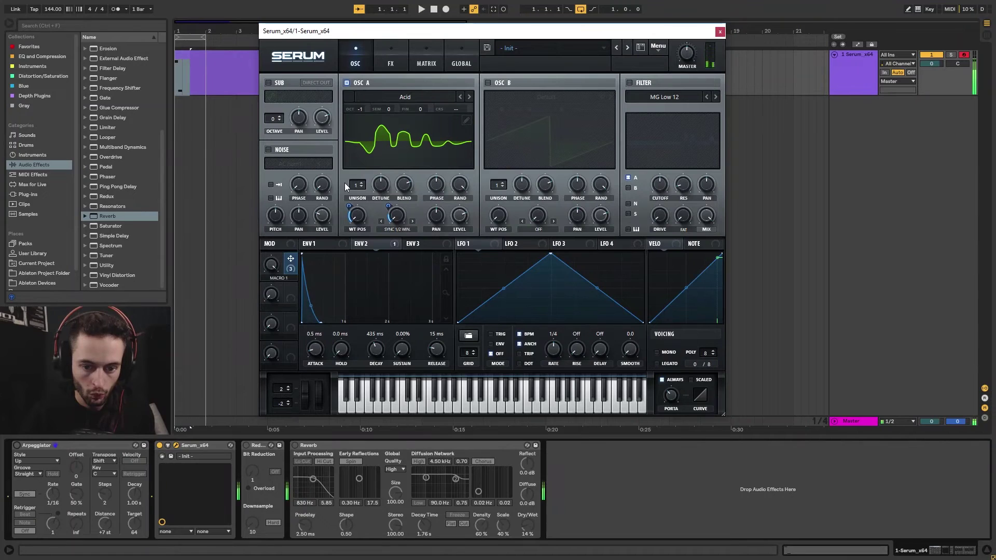
Try the Bend + and Asym + warp modes on oscillator A while sweeping Macro 1.
{"action": "left_click", "coordinate": [400, 228]}
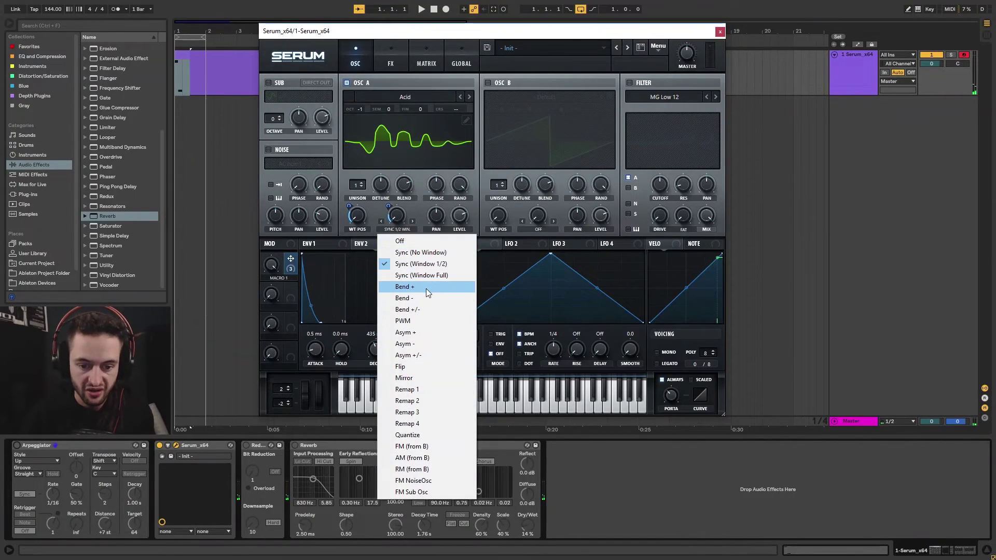
{"action": "left_click", "coordinate": [426, 286]}
{"action": "left_click_drag", "start_coordinate": [272, 263], "coordinate": [319, 222]}
{"action": "left_click", "coordinate": [399, 228]}
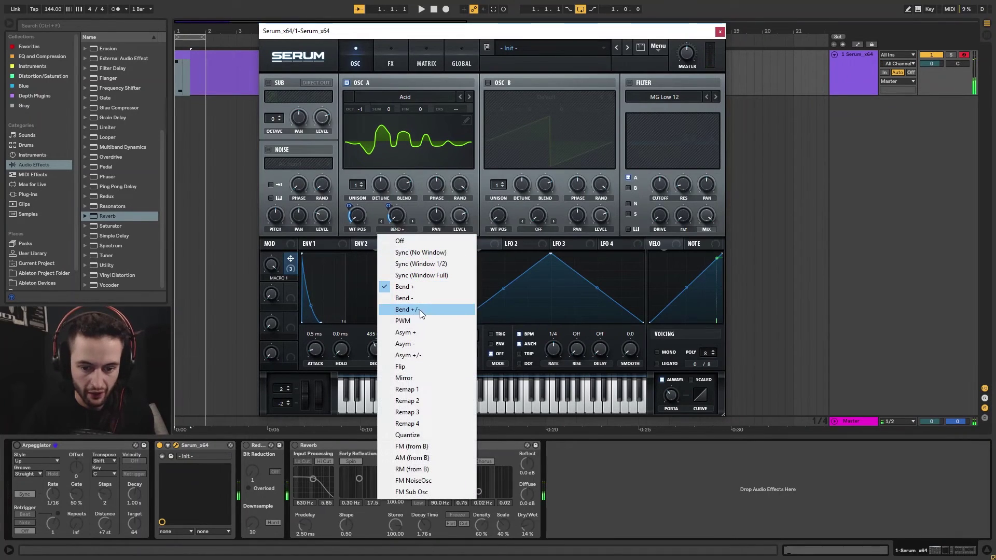
{"action": "left_click", "coordinate": [416, 331]}
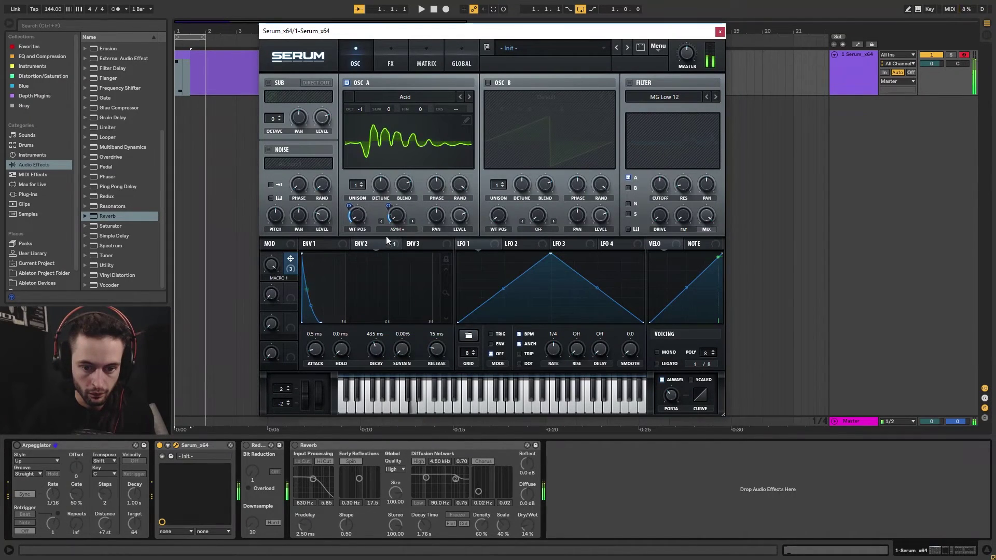
Try the Flip, Remap 1 and Quantize warp modes on oscillator A, using Macro 1 to audition them.
{"action": "left_click", "coordinate": [397, 229]}
{"action": "left_click", "coordinate": [414, 369]}
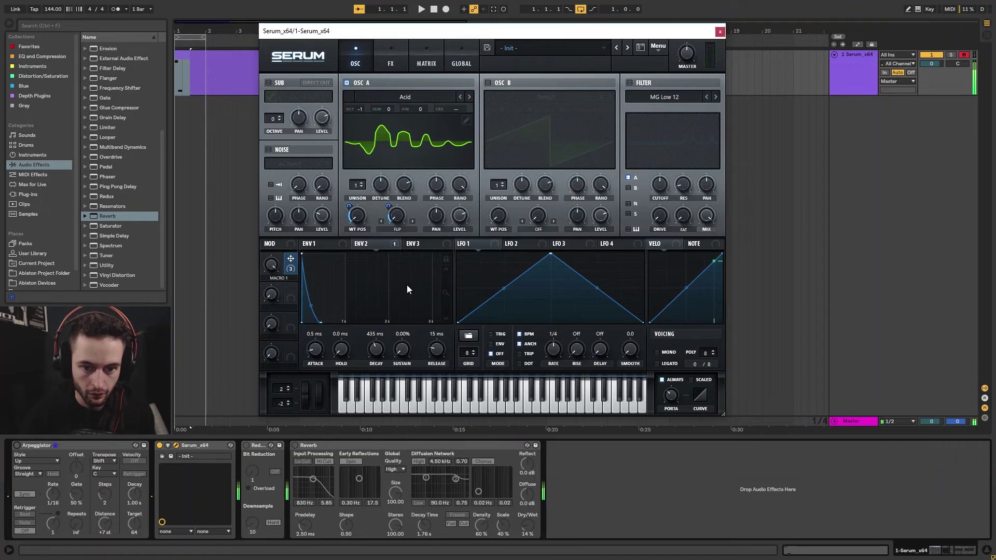
{"action": "mouse_move", "coordinate": [273, 264]}
{"action": "left_click_drag", "start_coordinate": [272, 265], "coordinate": [272, 264]}
{"action": "left_click", "coordinate": [395, 228]}
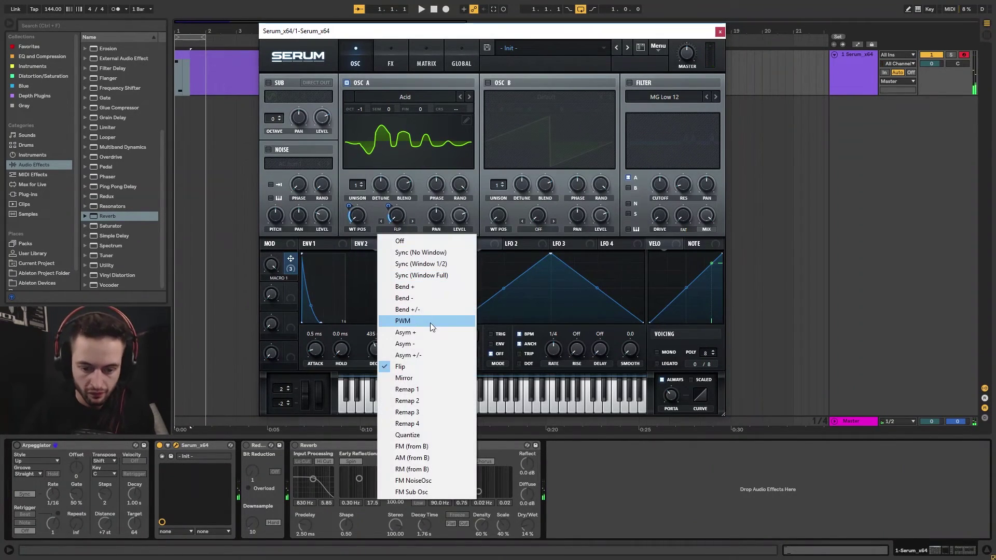
{"action": "left_click", "coordinate": [416, 392]}
{"action": "left_click", "coordinate": [400, 229]}
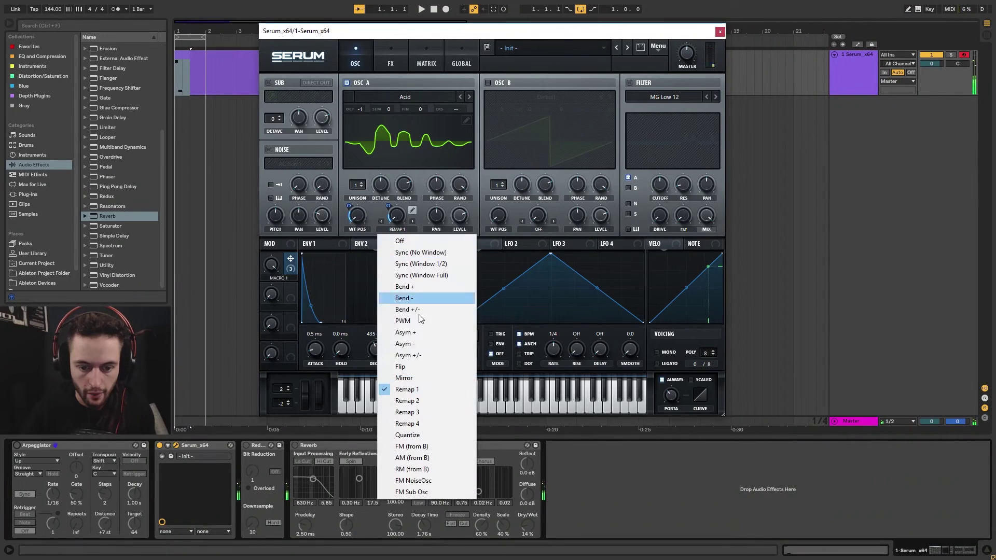
{"action": "left_click", "coordinate": [408, 435]}
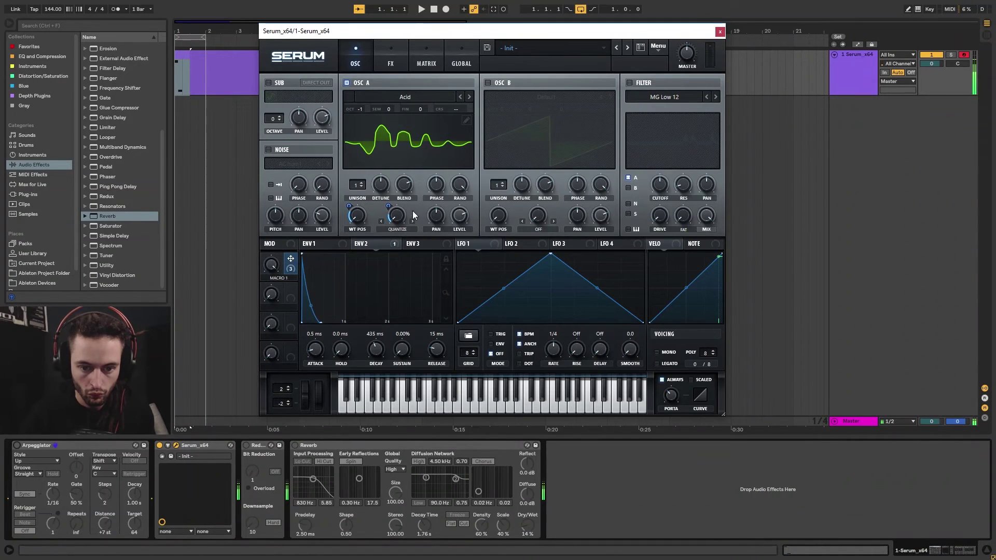
Set oscillator A's warp mode to FM (from B) and enable oscillator B as the modulation source.
{"action": "left_click", "coordinate": [397, 229]}
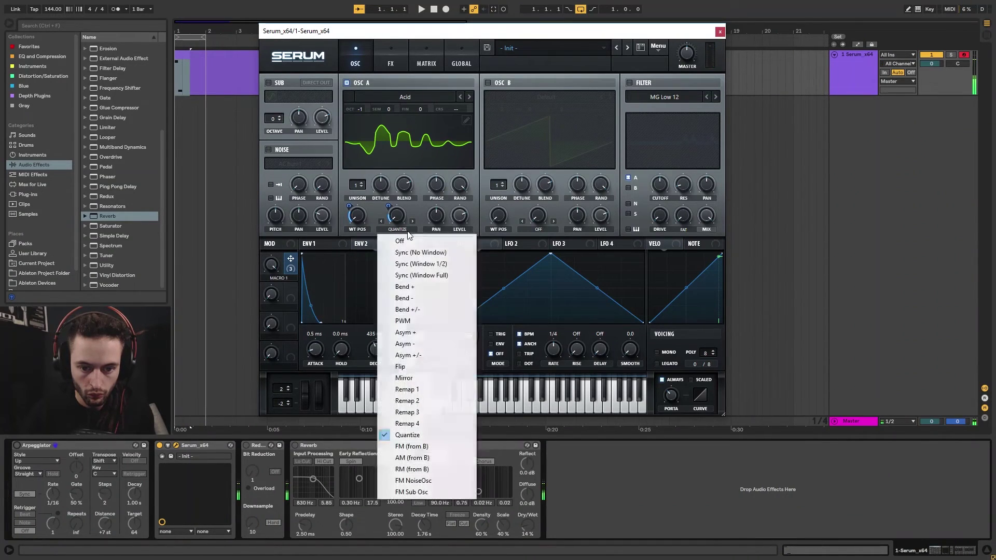
{"action": "left_click", "coordinate": [436, 446]}
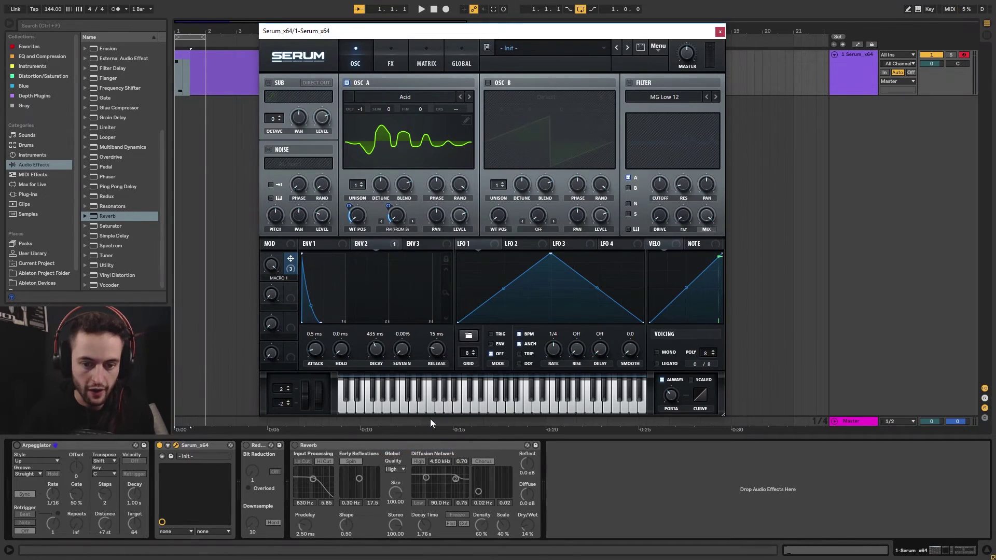
{"action": "left_click", "coordinate": [488, 83]}
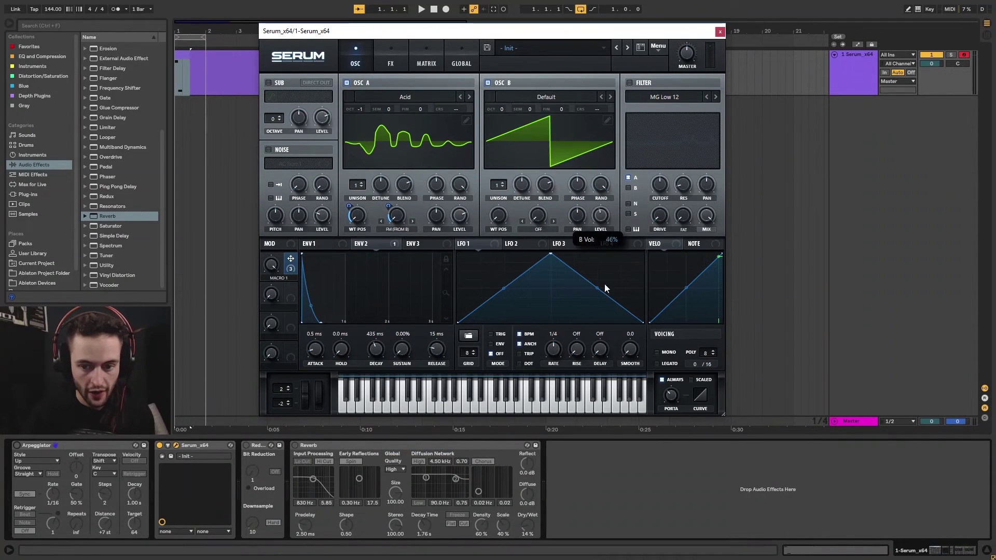
Lower oscillator B to octave -2 and audition oscillator A's FM warp by sweeping Macro 1.
{"action": "left_click_drag", "start_coordinate": [499, 113], "coordinate": [503, 131]}
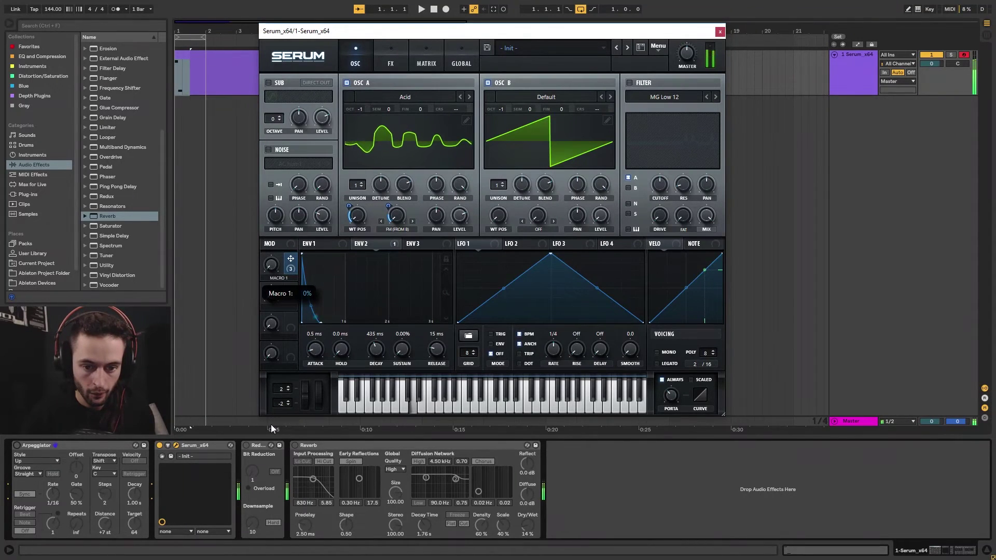
{"action": "left_click_drag", "start_coordinate": [390, 210], "coordinate": [390, 193]}
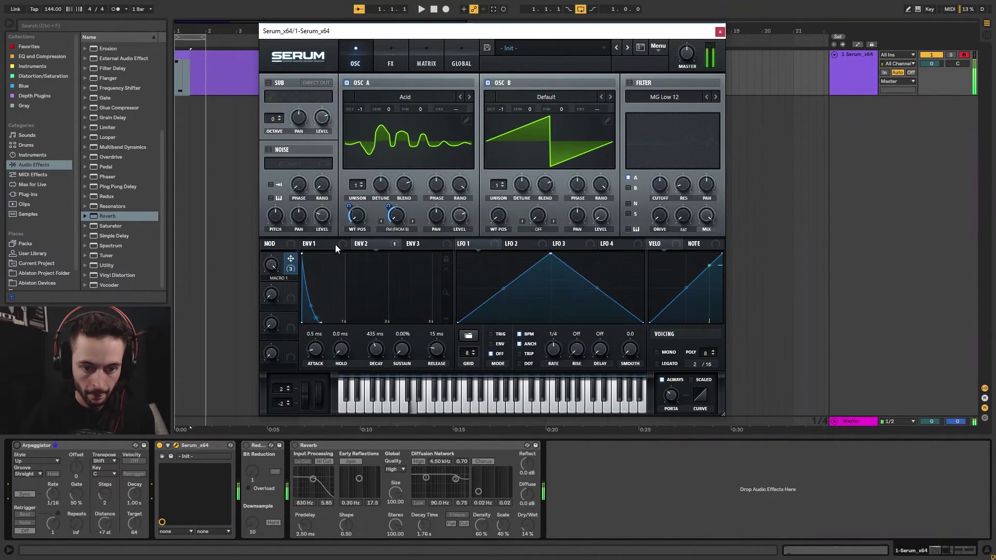
{"action": "left_click_drag", "start_coordinate": [501, 119], "coordinate": [502, 125]}
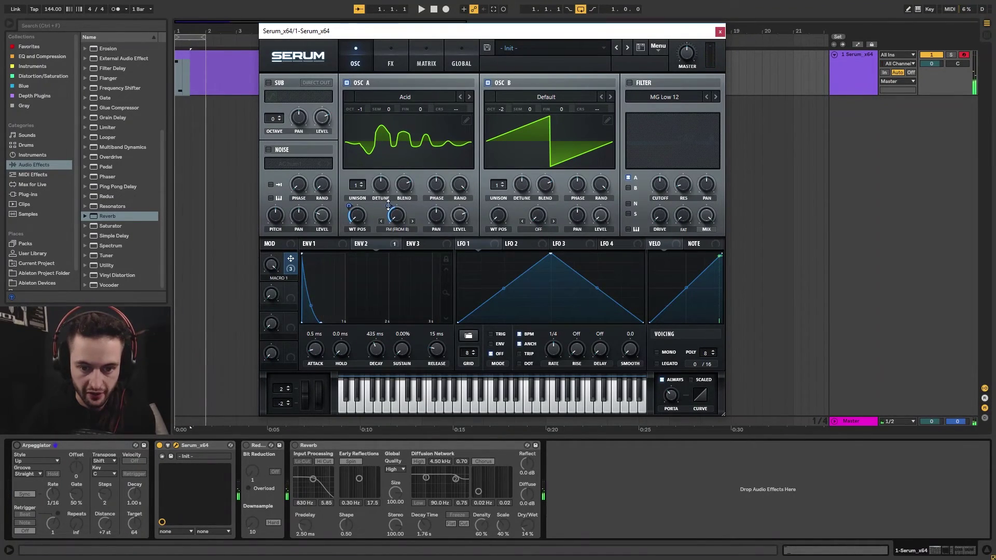
{"action": "mouse_move", "coordinate": [388, 215]}
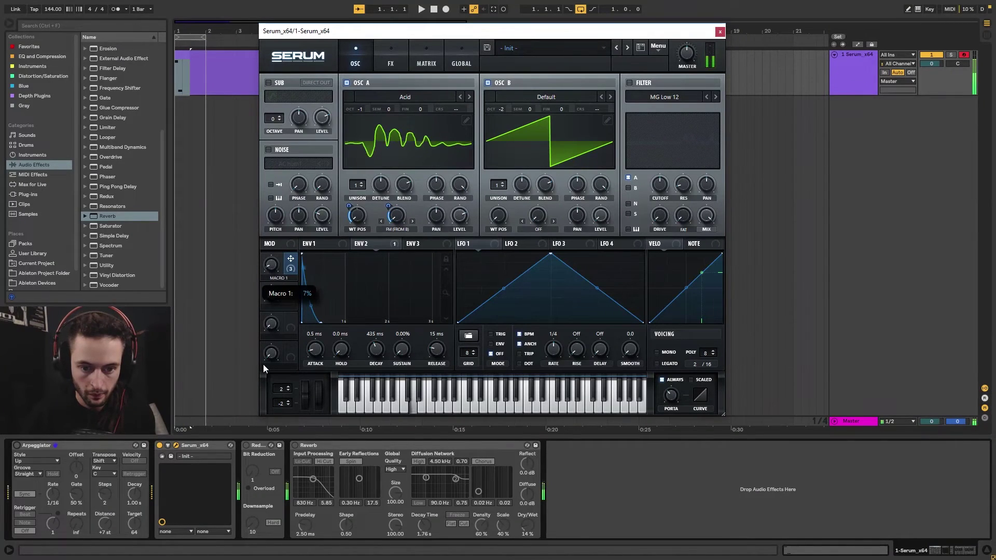
{"action": "left_click_drag", "start_coordinate": [271, 265], "coordinate": [284, 340]}
Turn off oscillator A's warp mode, remove all modulators from its warp amount, and disable oscillator B.
{"action": "left_click", "coordinate": [398, 230]}
{"action": "left_click", "coordinate": [400, 240]}
{"action": "right_click", "coordinate": [396, 214]}
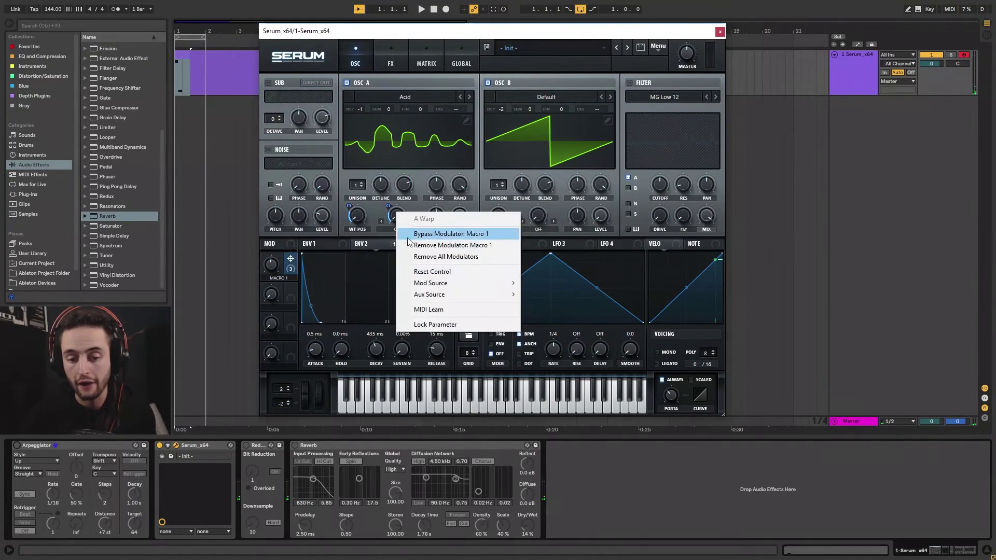
{"action": "left_click", "coordinate": [444, 260]}
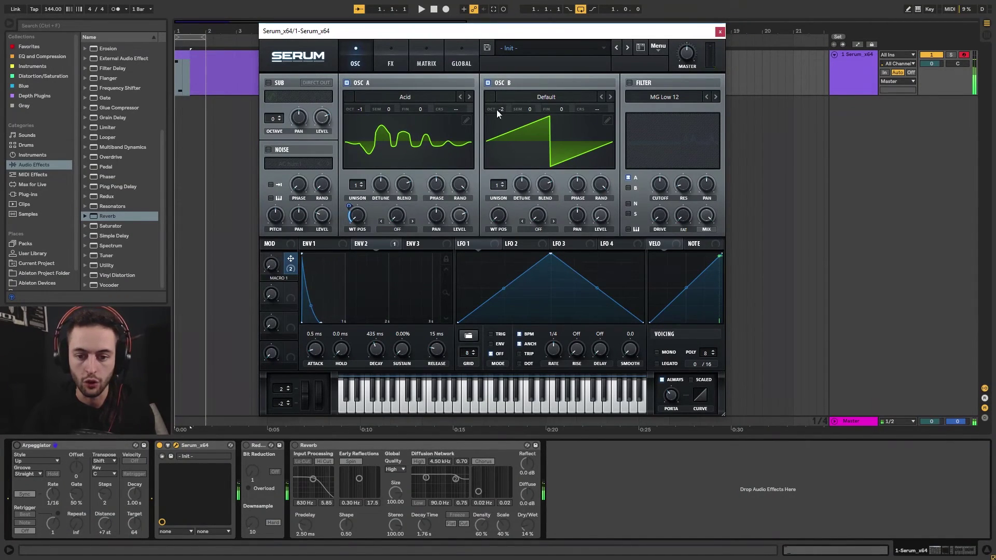
{"action": "left_click", "coordinate": [488, 83]}
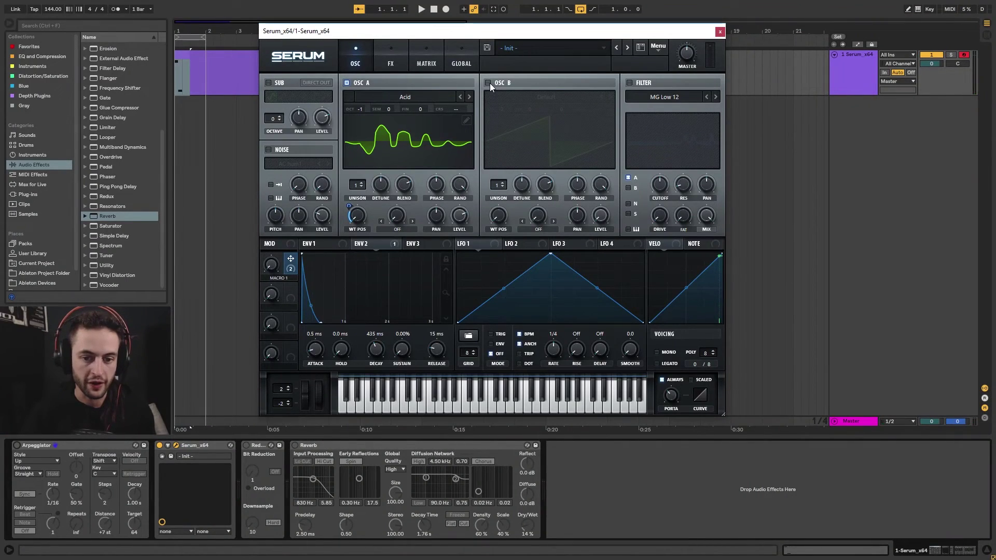
{"action": "left_click", "coordinate": [395, 68]}
{"action": "left_click", "coordinate": [365, 61]}
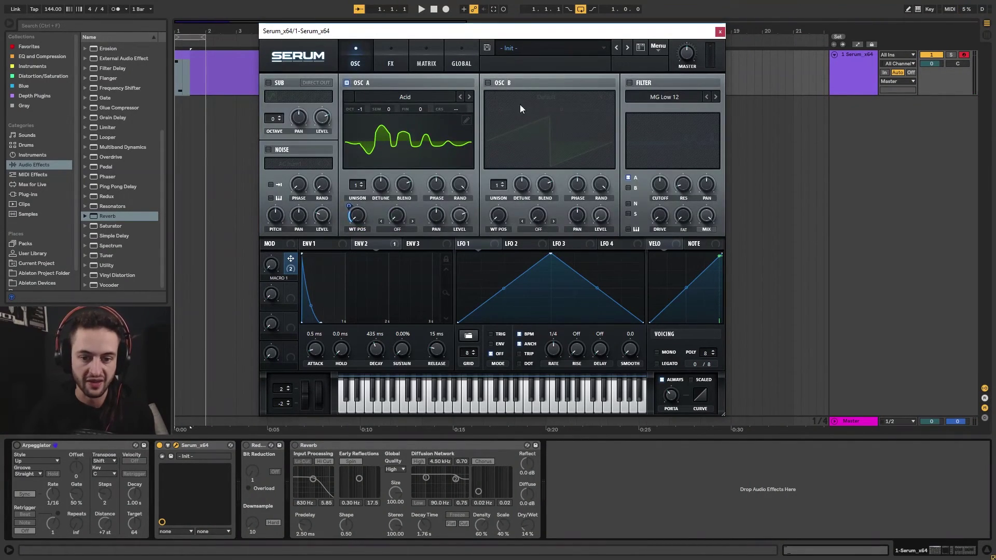
Enable the filter on oscillator A and set its type to Formant-III.
{"action": "left_click", "coordinate": [629, 84]}
{"action": "left_click", "coordinate": [664, 97]}
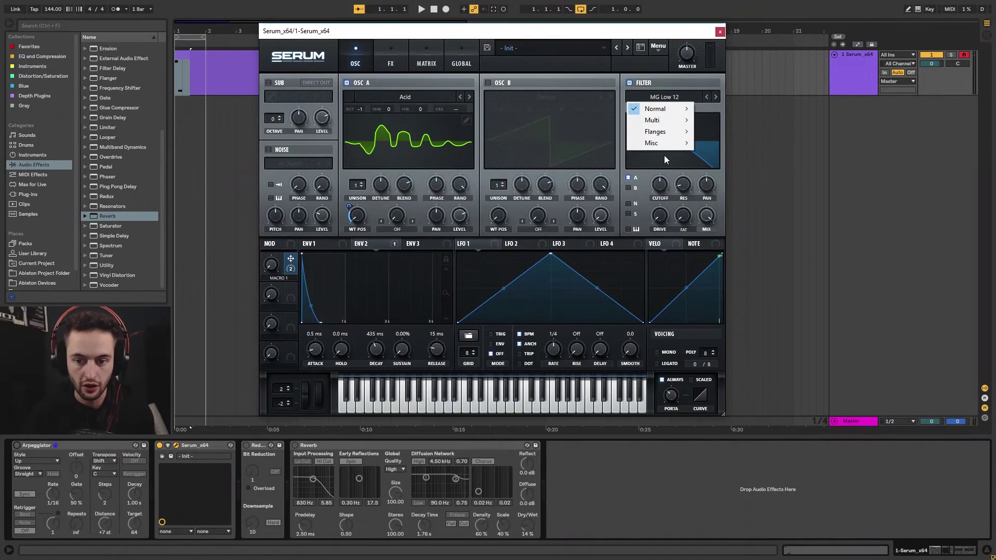
{"action": "mouse_move", "coordinate": [666, 143]}
{"action": "left_click", "coordinate": [745, 338]}
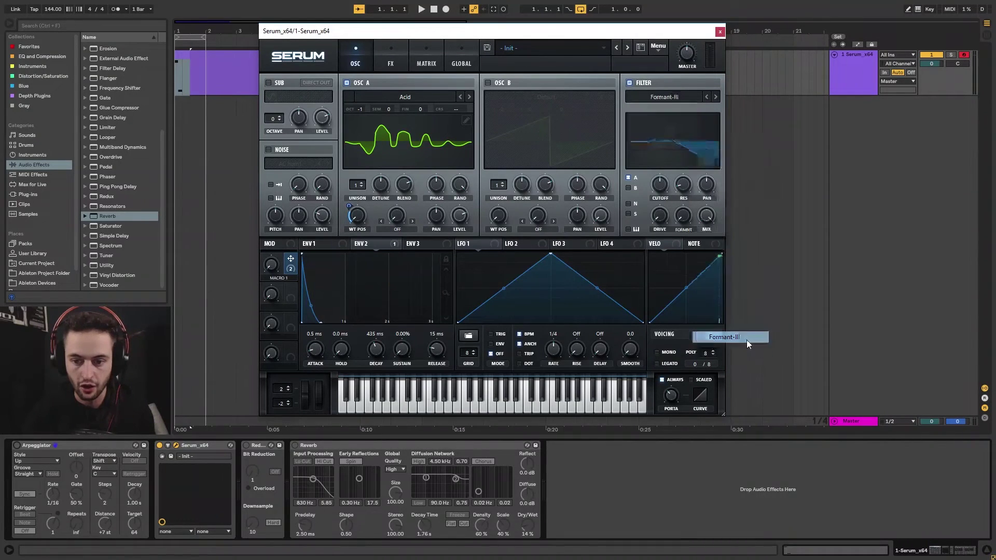
{"action": "left_click", "coordinate": [670, 100]}
{"action": "left_click", "coordinate": [651, 27]}
Set the formant filter's resonance to about 47% and sweep its cutoff to audition the sound.
{"action": "left_click_drag", "start_coordinate": [706, 215], "coordinate": [691, 148]}
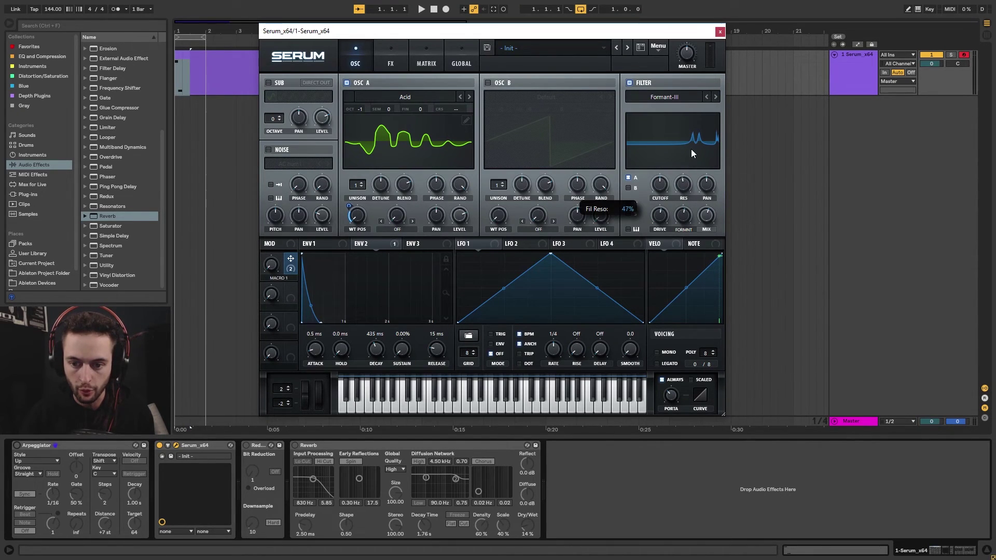
{"action": "right_click", "coordinate": [666, 187]}
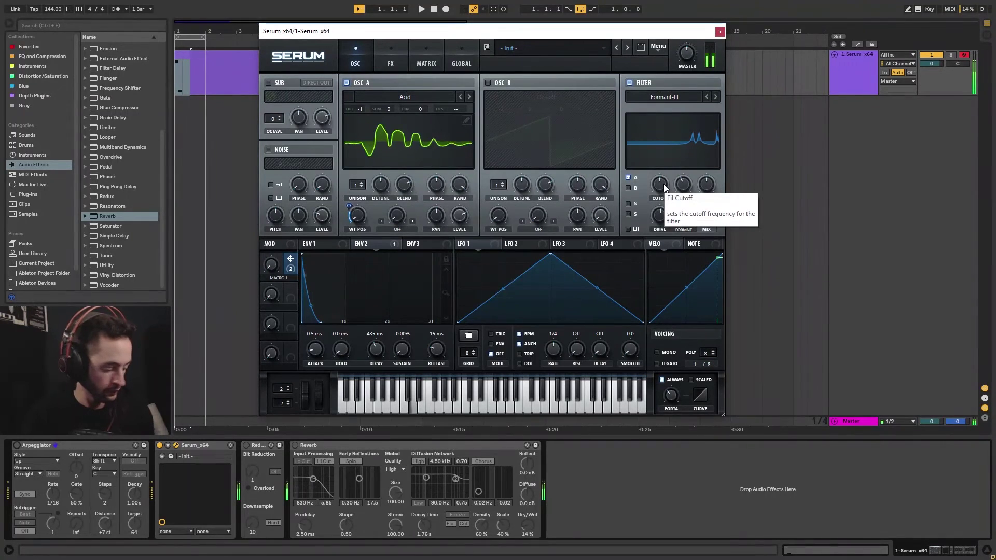
{"action": "left_click", "coordinate": [662, 197]}
{"action": "left_click_drag", "start_coordinate": [662, 198], "coordinate": [663, 238]}
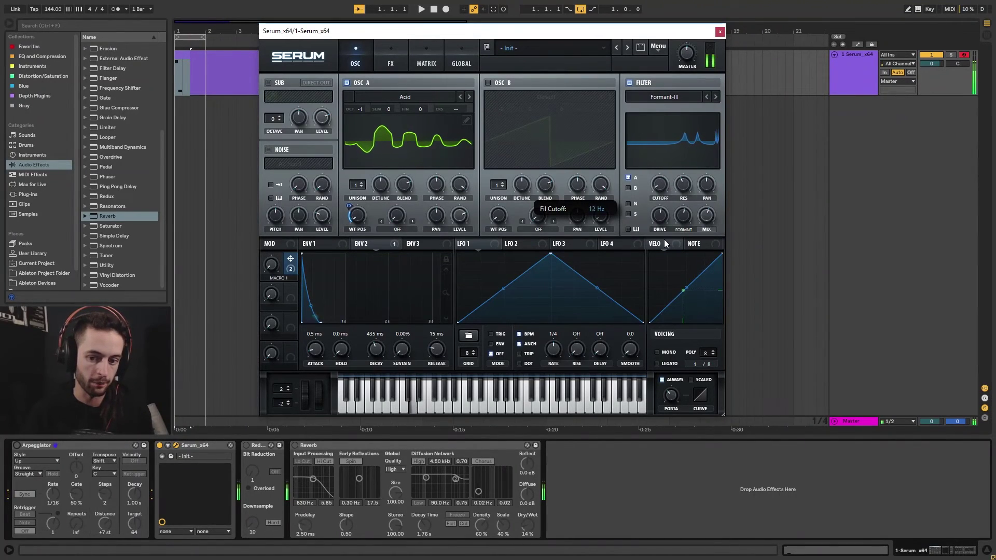
Try the Redux effect with Downsample at 8 while sweeping the filter cutoff, and disable both Redux and the filter.
{"action": "left_click", "coordinate": [245, 445]}
{"action": "left_click_drag", "start_coordinate": [257, 527], "coordinate": [256, 534]}
{"action": "left_click_drag", "start_coordinate": [659, 184], "coordinate": [692, 200]}
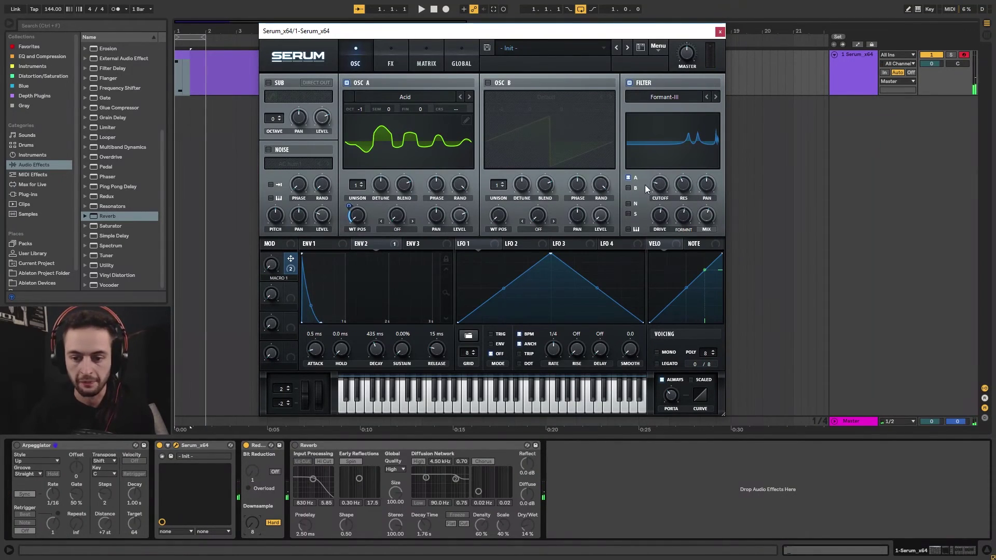
{"action": "left_click", "coordinate": [246, 446]}
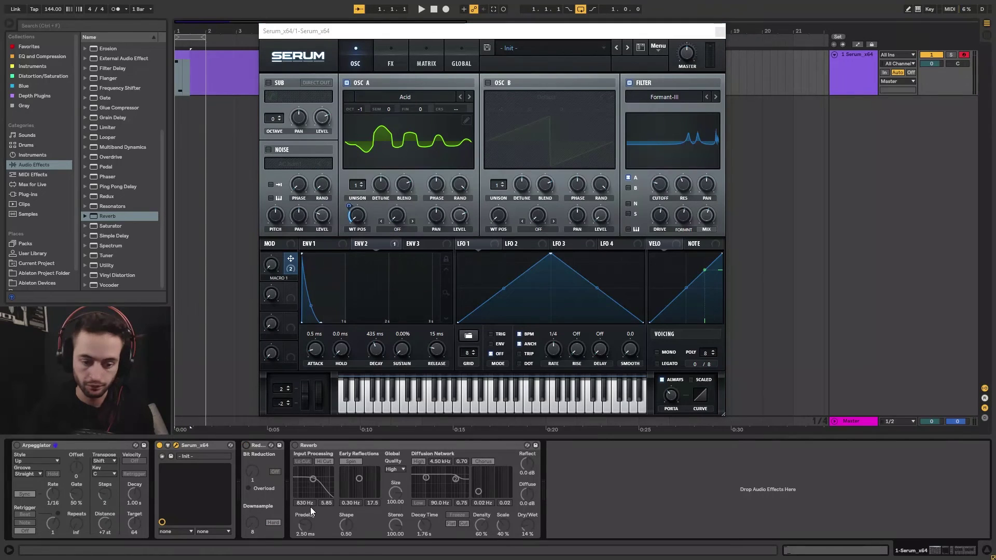
{"action": "left_click", "coordinate": [629, 83]}
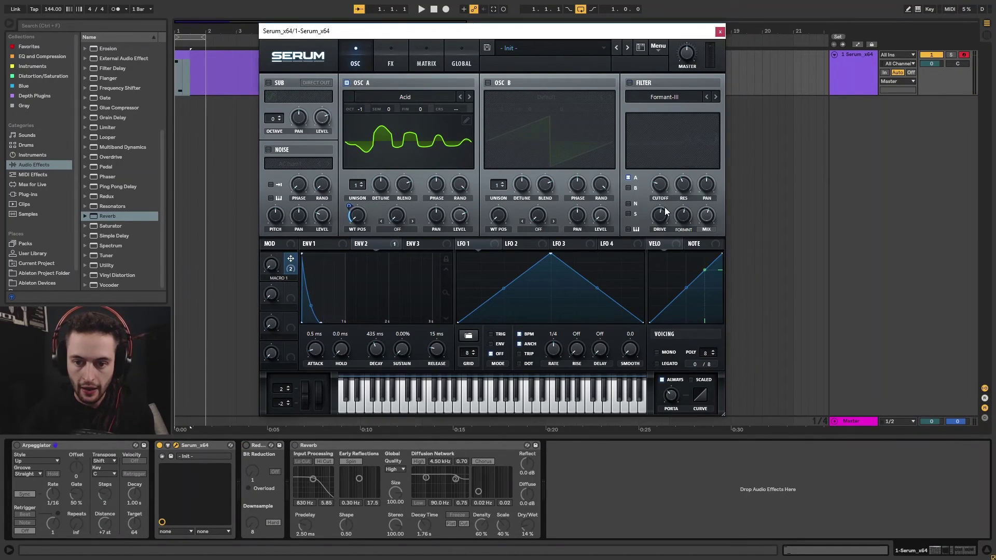
Try the Sync (Window 1/2) warp mode on oscillator A and switch the warp back to Off.
{"action": "left_click", "coordinate": [394, 65]}
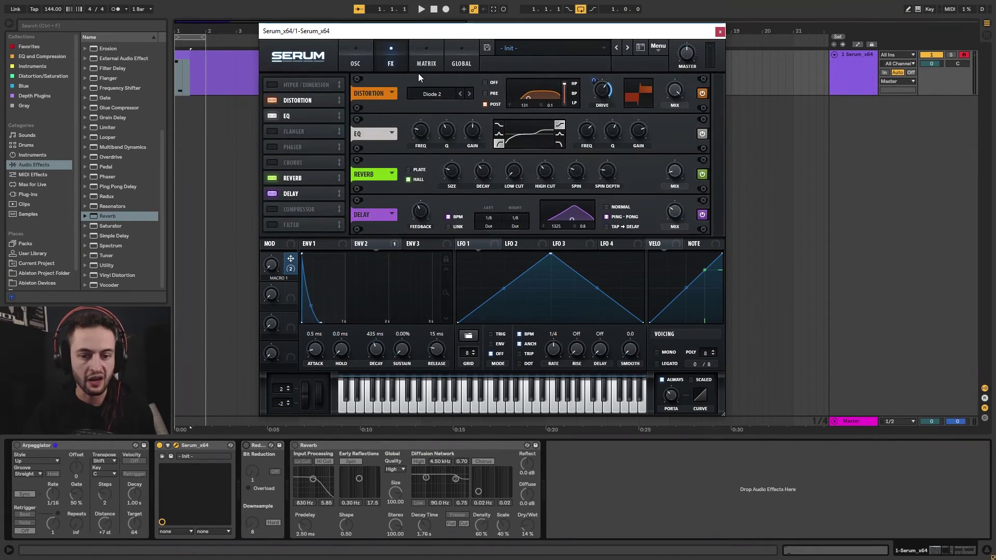
{"action": "left_click", "coordinate": [352, 44]}
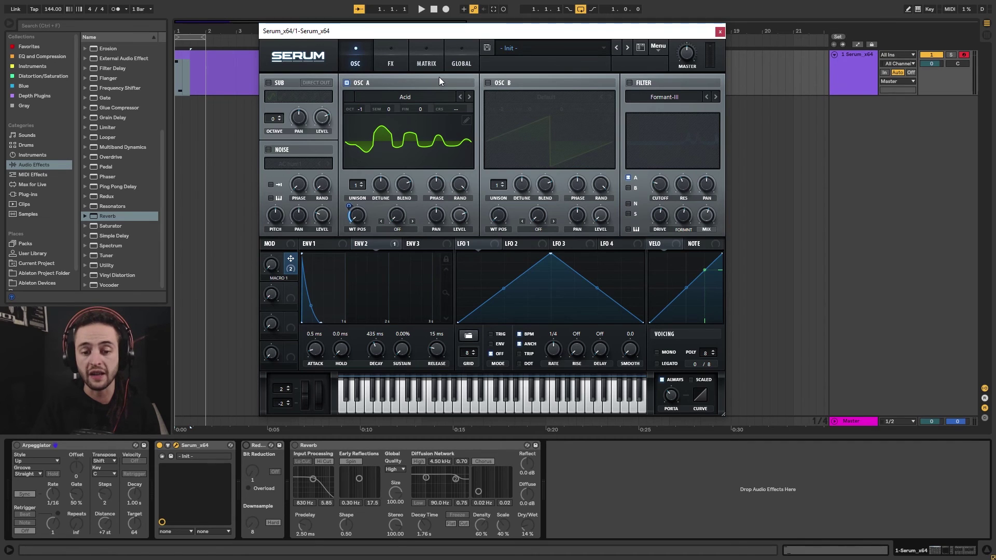
{"action": "left_click", "coordinate": [405, 224]}
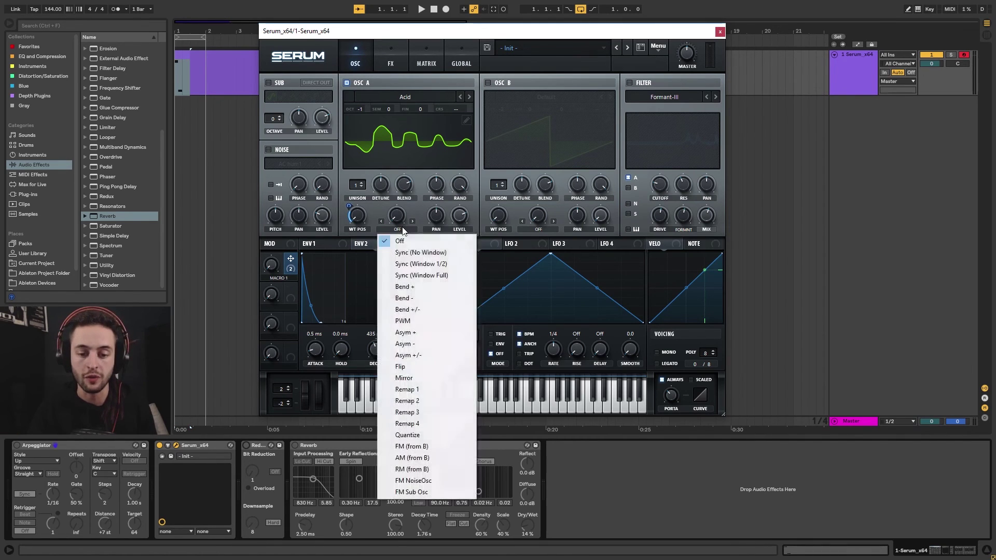
{"action": "left_click", "coordinate": [424, 264]}
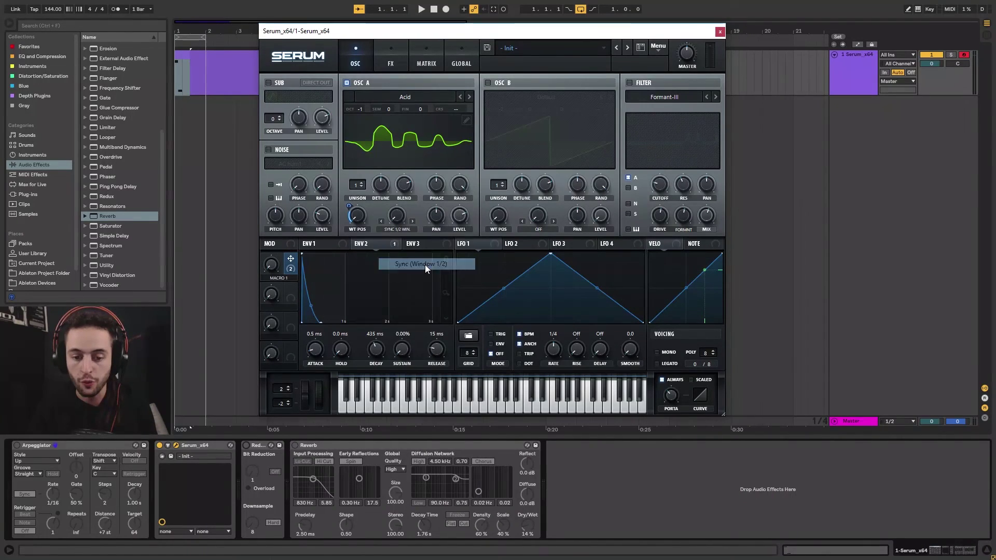
{"action": "left_click", "coordinate": [400, 230]}
{"action": "left_click", "coordinate": [400, 240]}
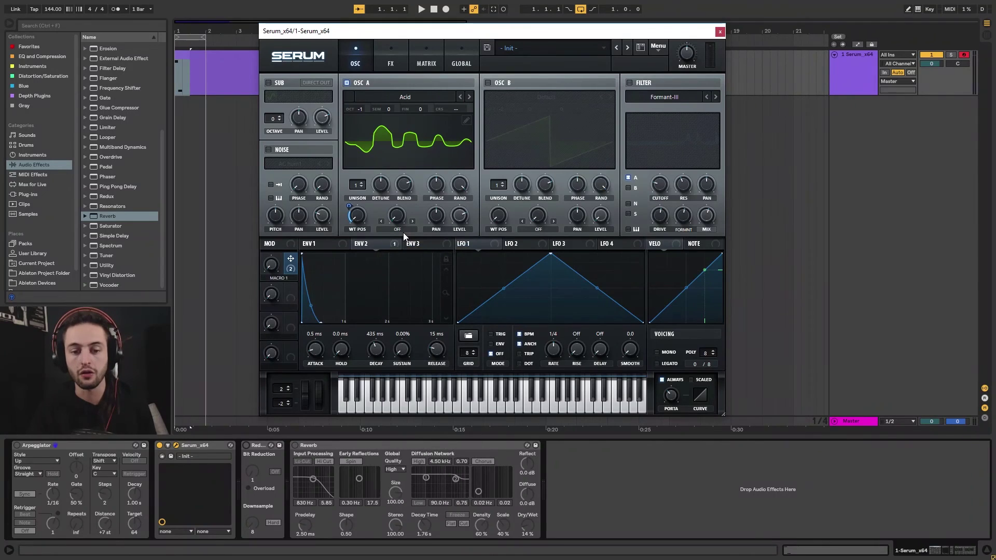
{"action": "left_click", "coordinate": [403, 233]}
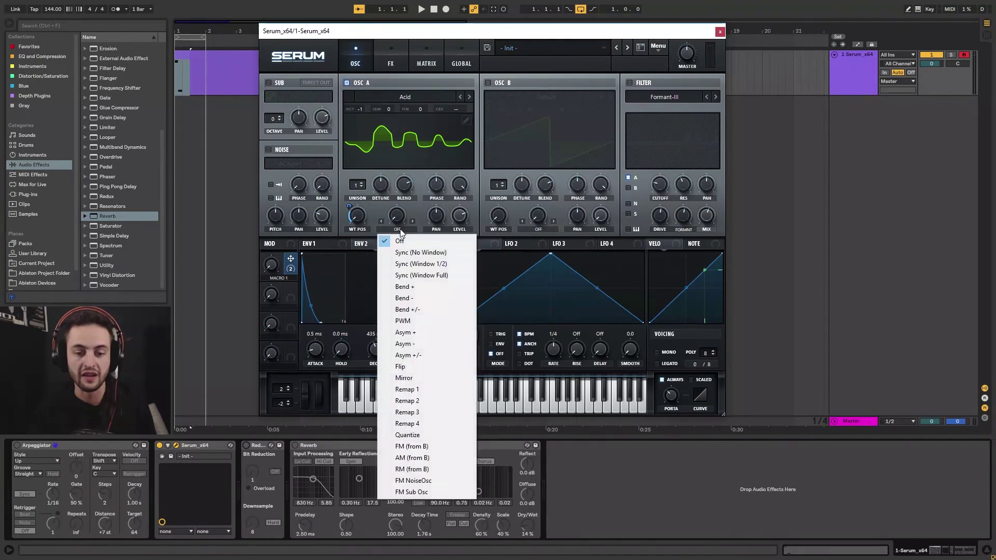
{"action": "left_click", "coordinate": [418, 207]}
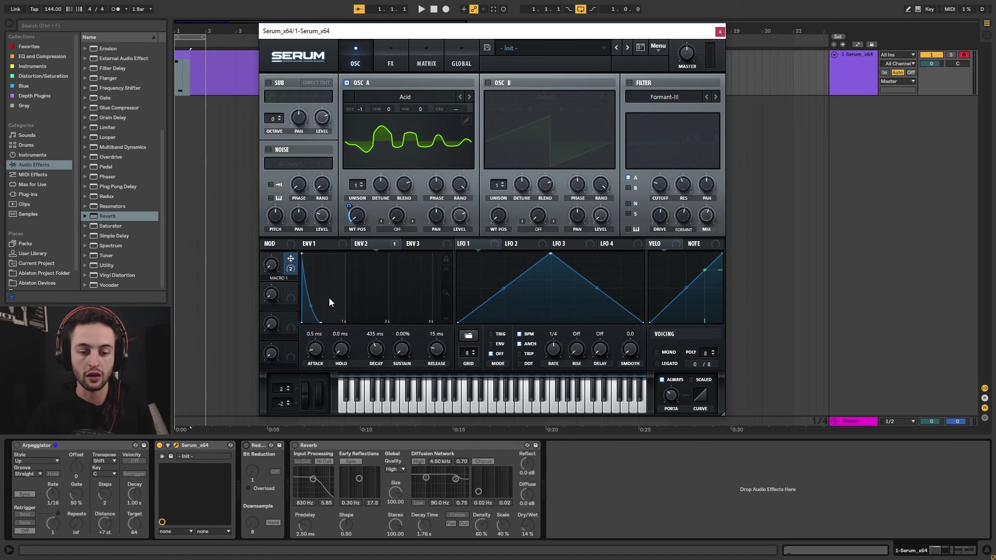
{"action": "left_click", "coordinate": [388, 62]}
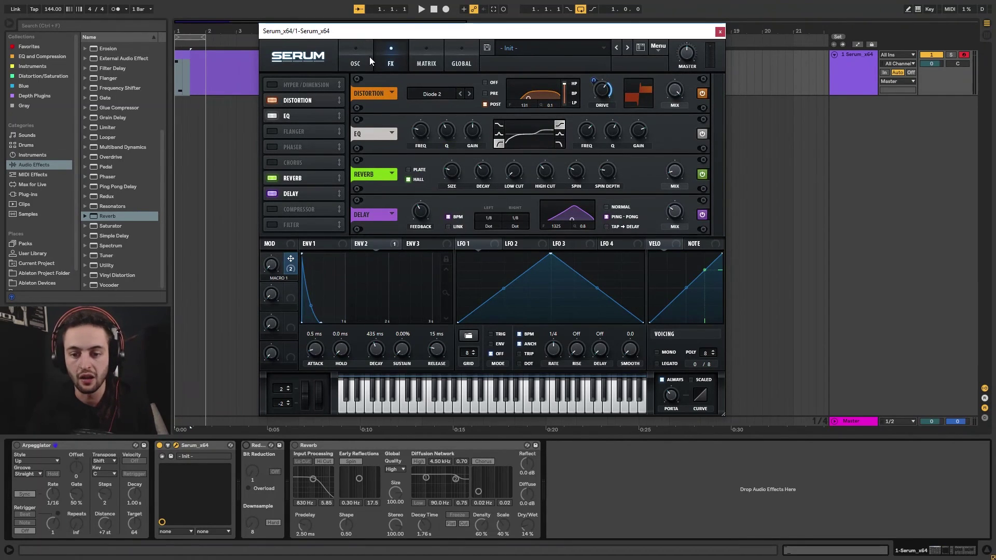
{"action": "left_click", "coordinate": [361, 55]}
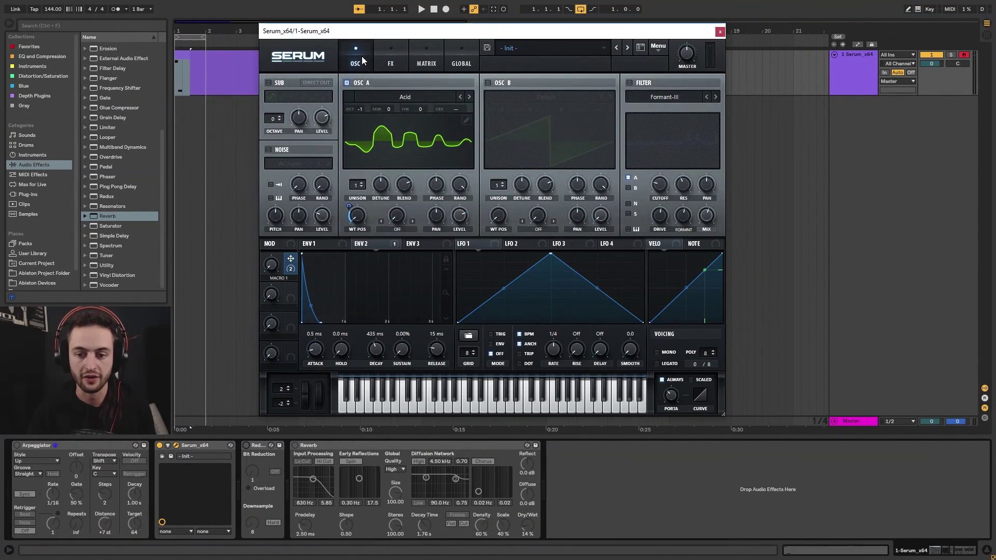